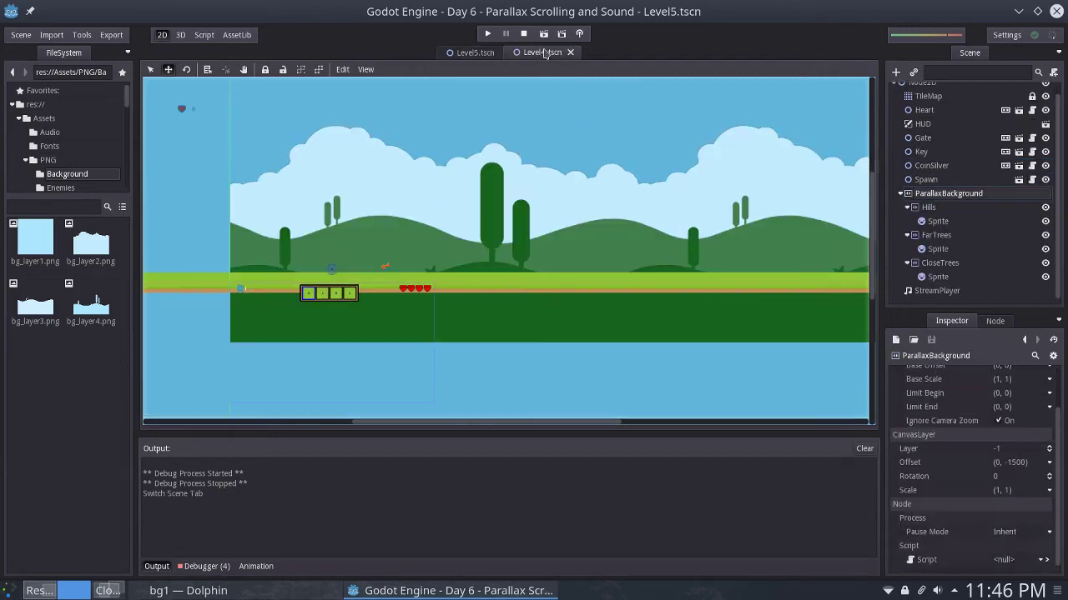
Test-run the game, walking the character right and jumping several times, then stop it.
click(543, 34)
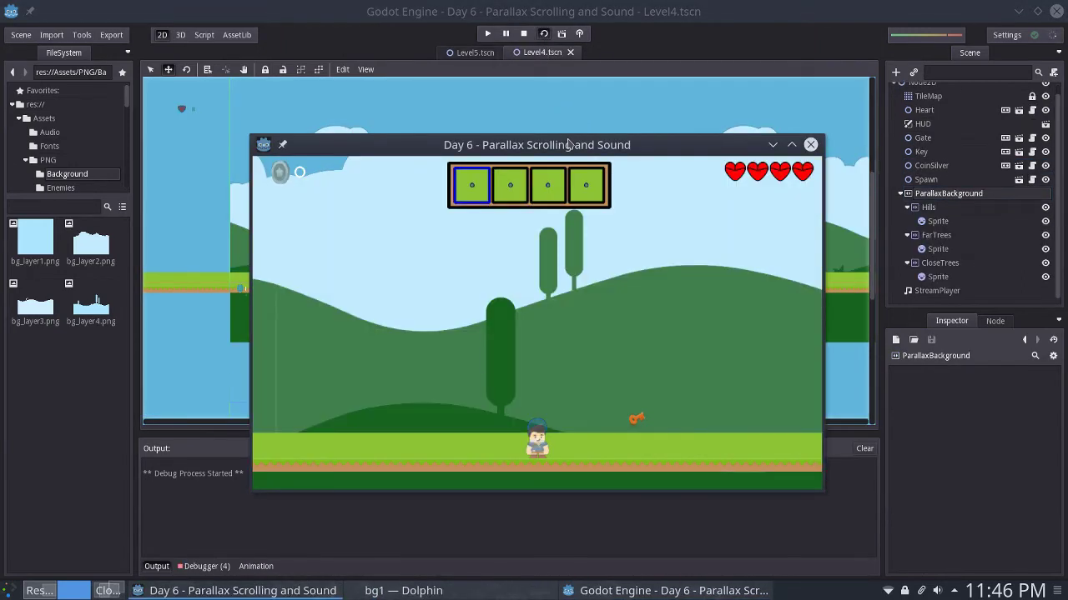
key(XF86AudioRaiseVolume)
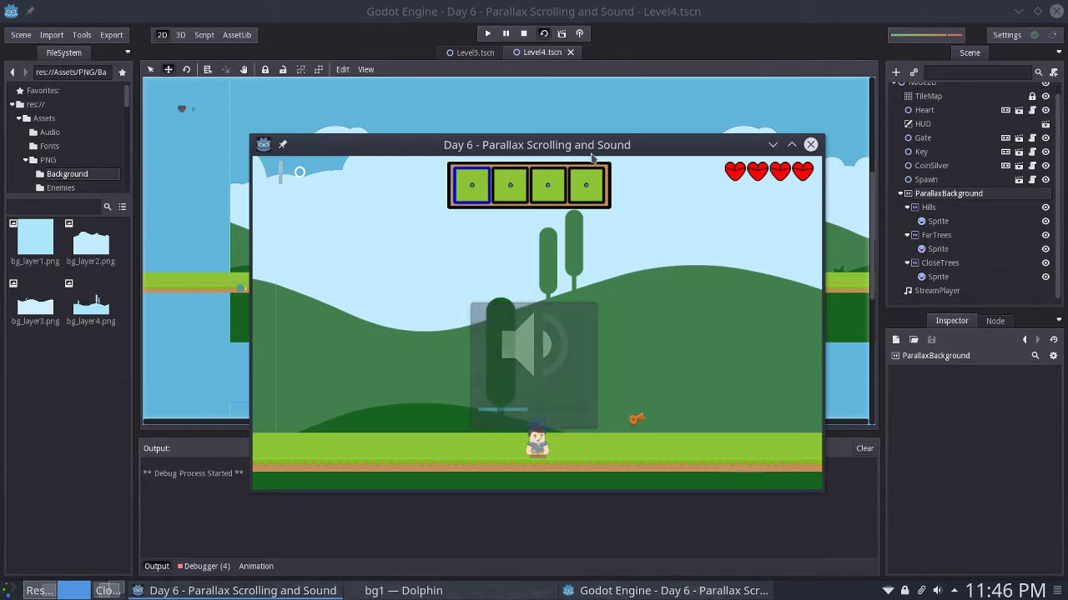
key(Right)
key(space)
key(Right)
key(space)
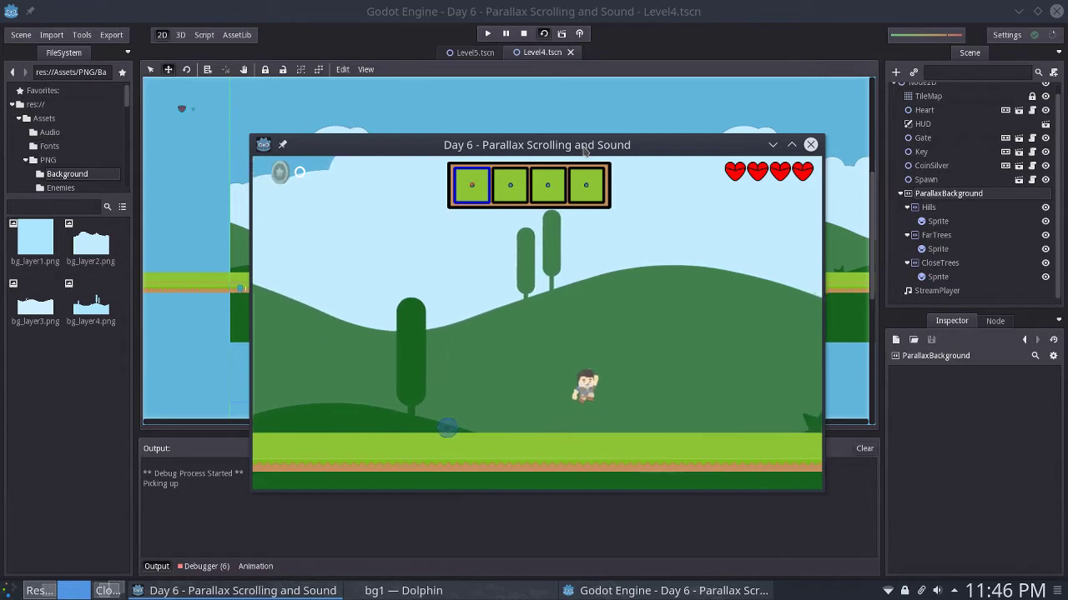
key(space)
key(Right)
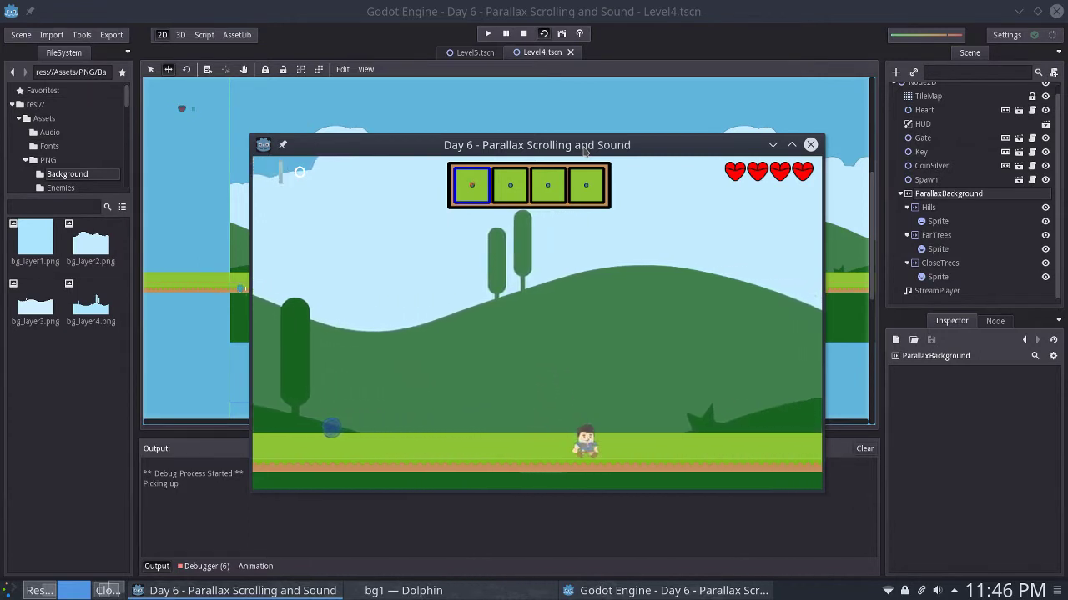
key(space)
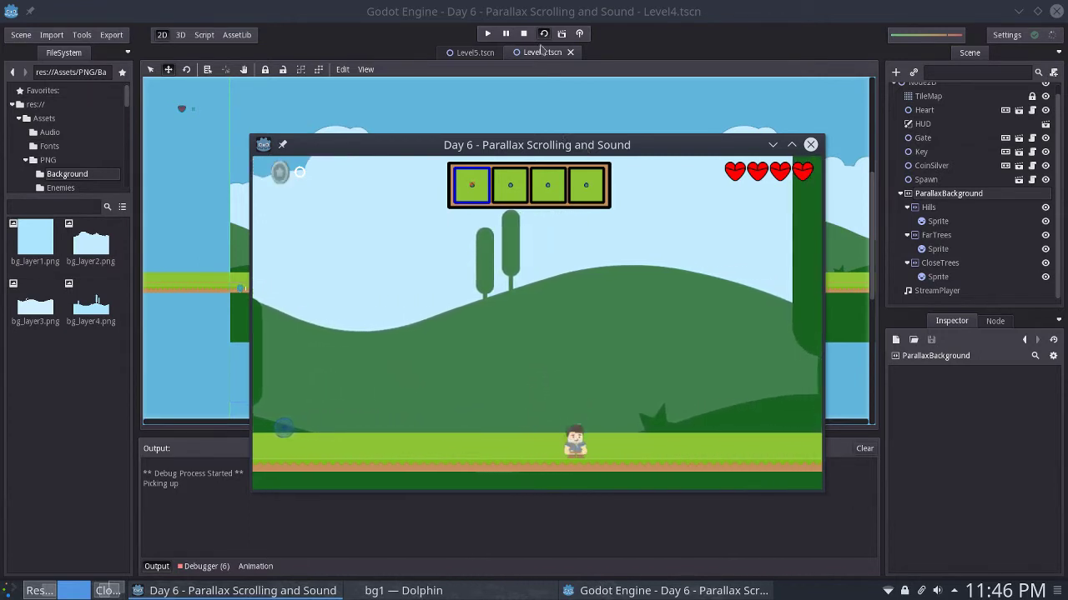
click(524, 34)
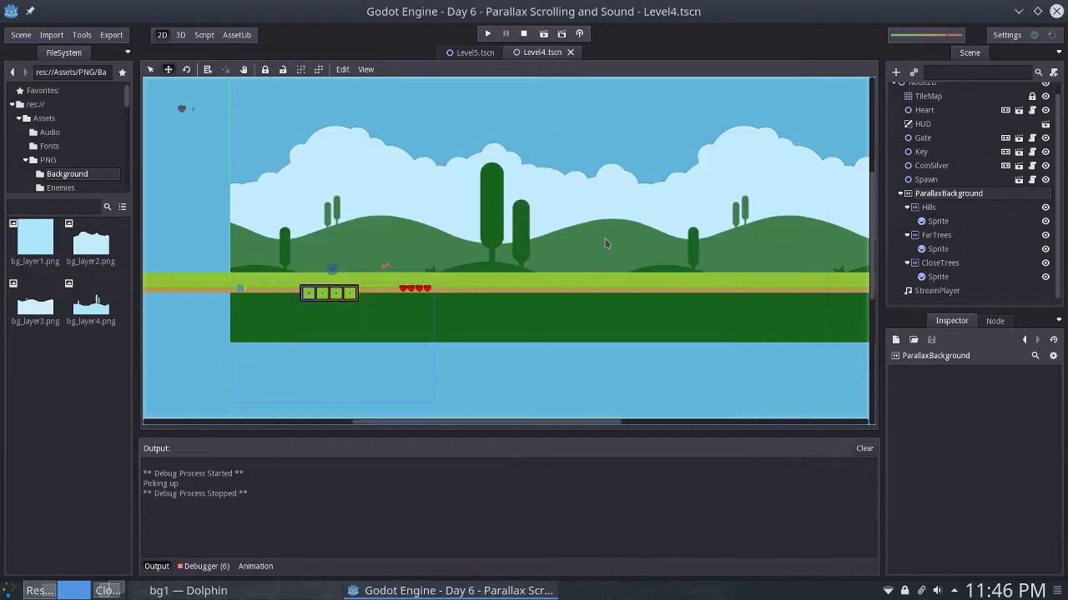
Pan the level view and switch to the Level5.tscn scene.
middle_drag(606, 244, 600, 313)
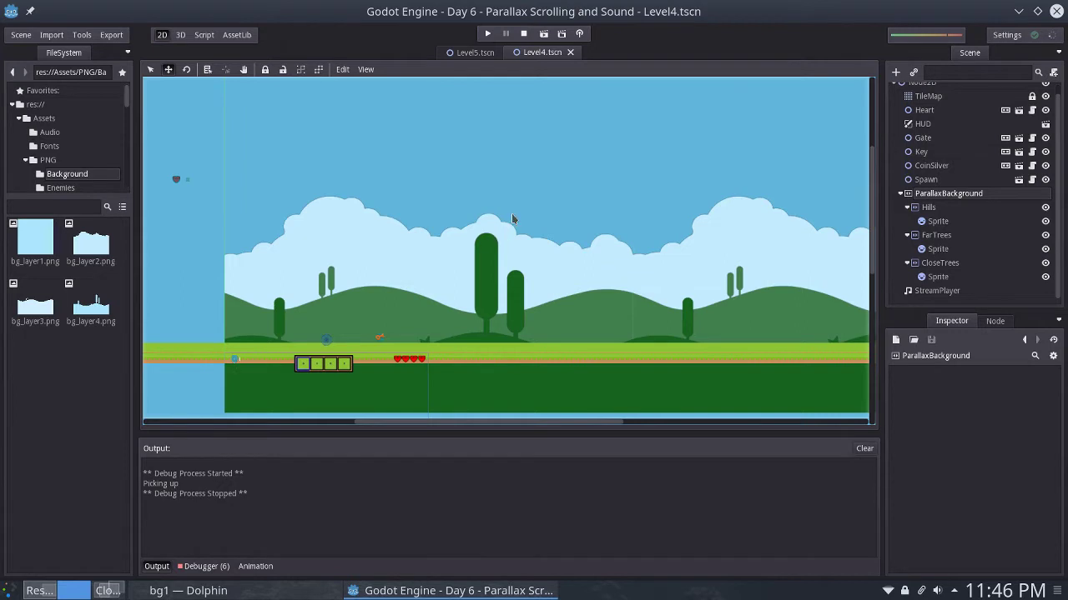
click(470, 53)
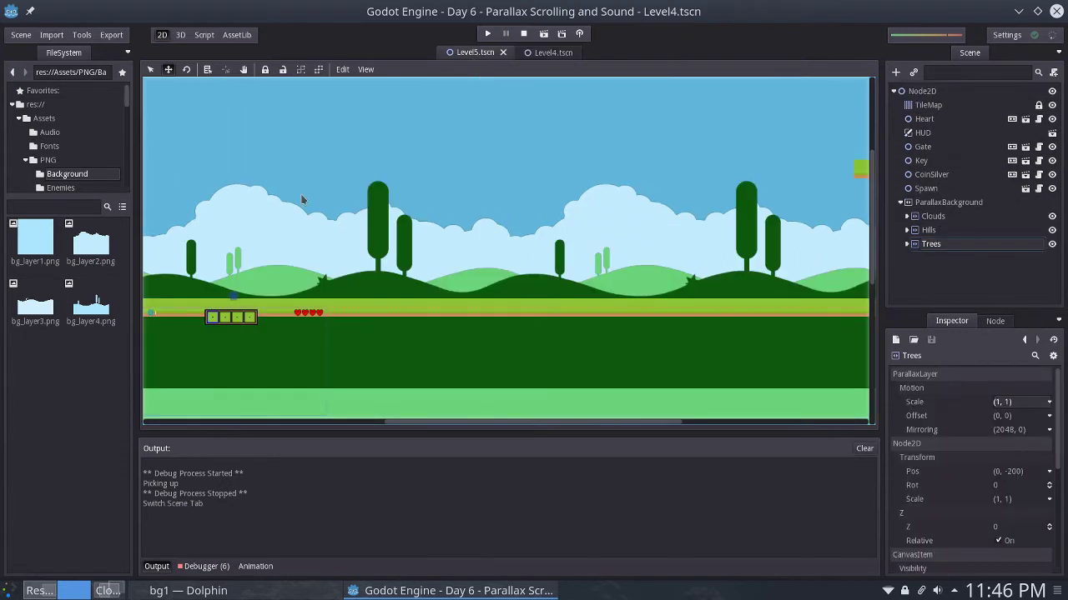
mouse_move(301, 199)
middle_down()
mouse_move(341, 205)
mouse_move(310, 208)
middle_up()
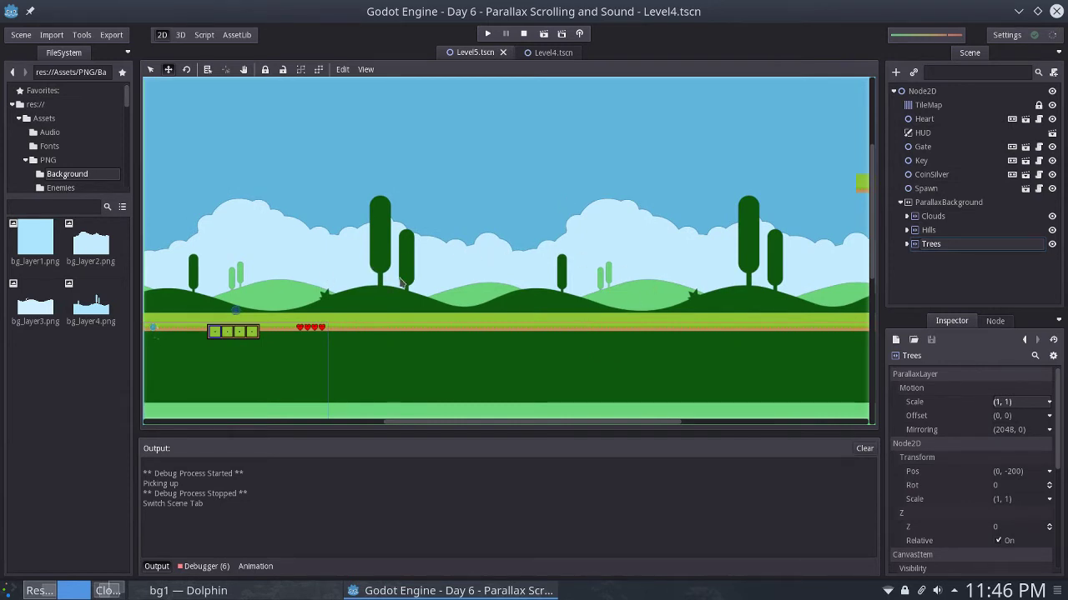
Fold the ParallaxBackground node in the Scene dock to hide its Clouds, Hills and Trees.
click(900, 203)
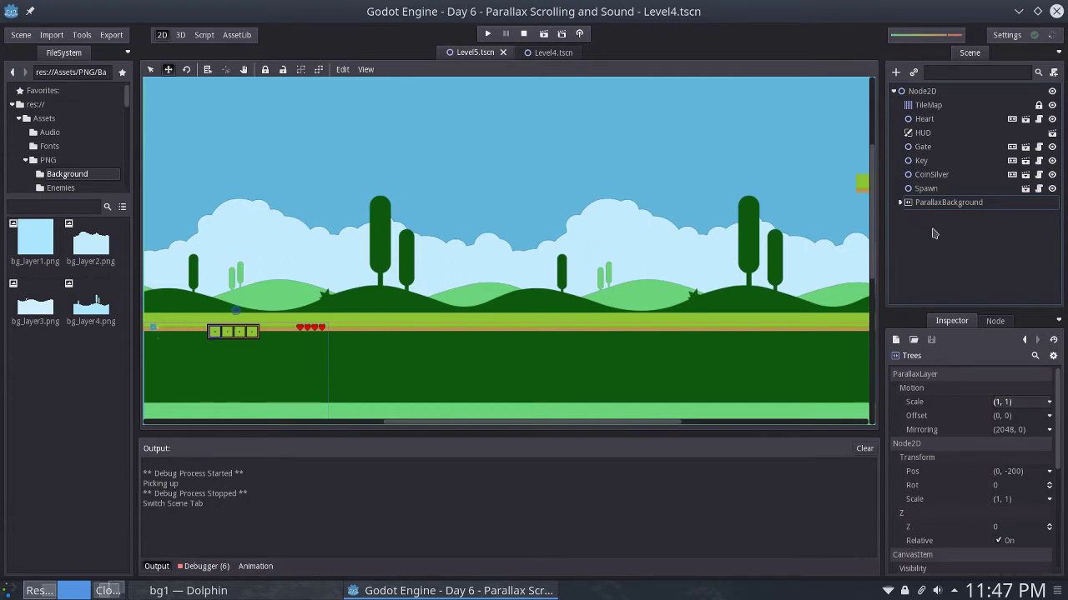
Create a StreamPlayer child under the root Node2D, found by searching 'Stream'.
click(925, 91)
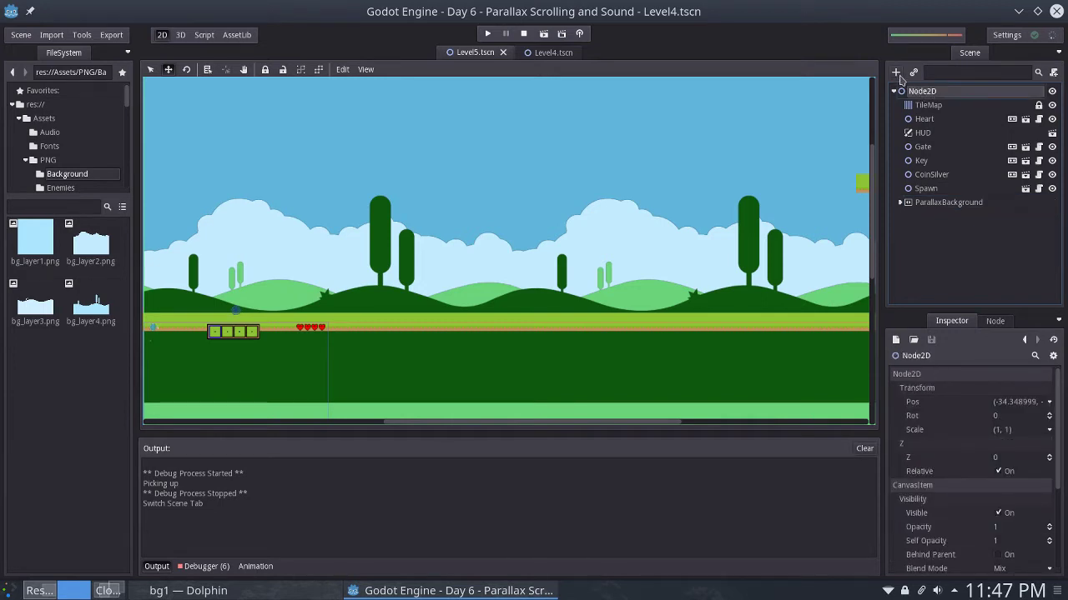
click(897, 74)
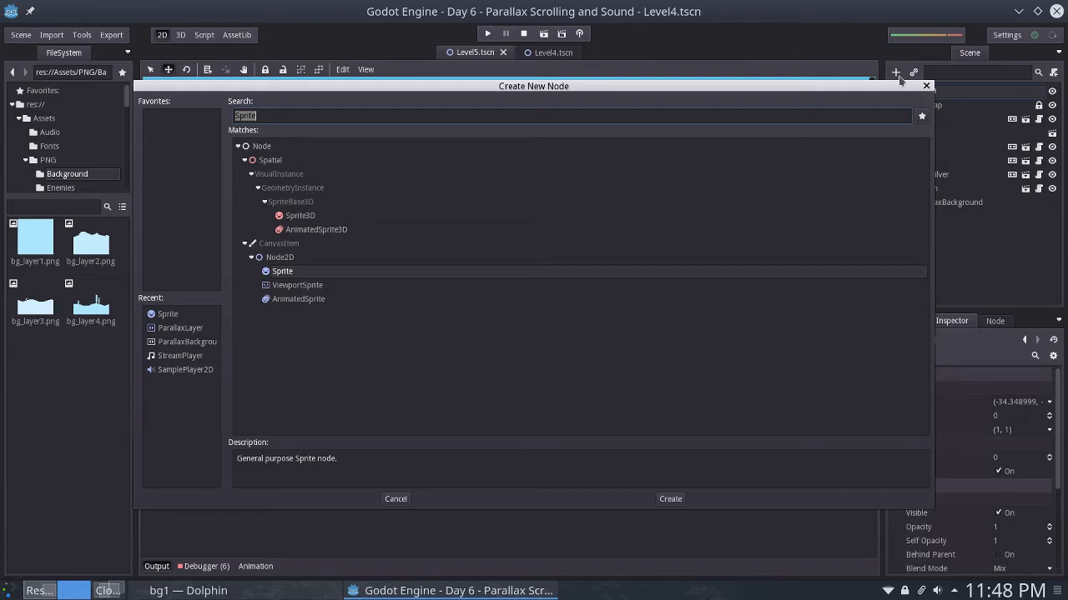
text(Stre)
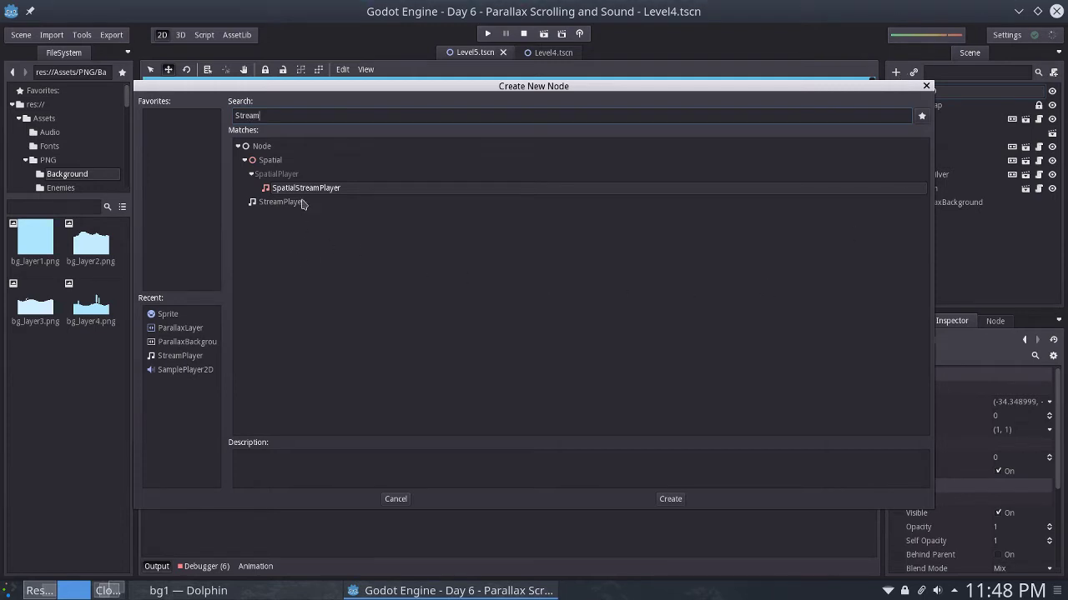
text(am)
click(302, 203)
click(672, 498)
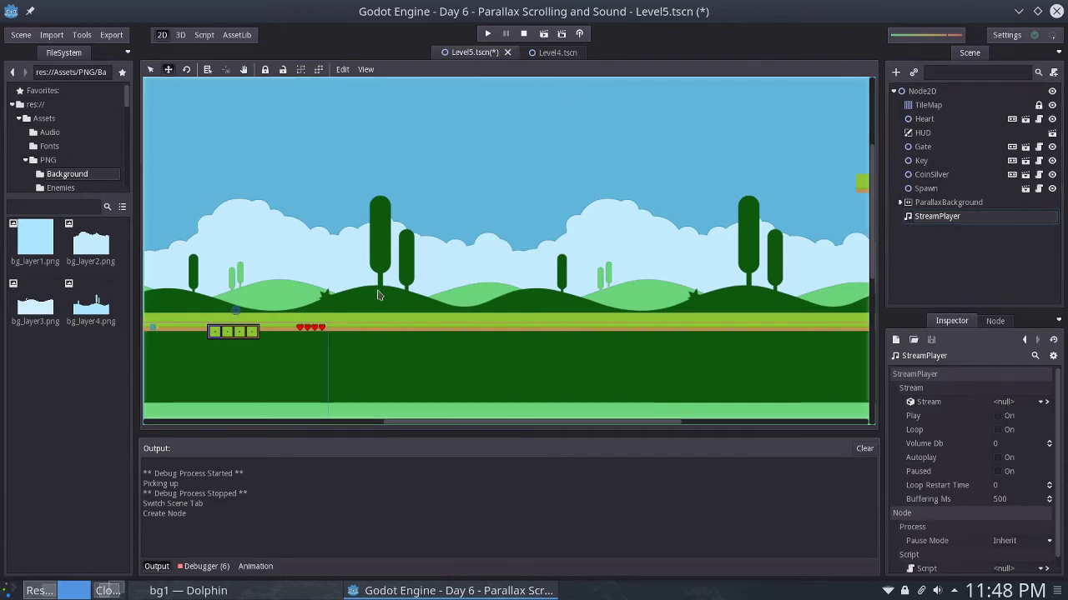
Assign game-song.ogg as the StreamPlayer's stream and enable Loop and Autoplay.
click(39, 207)
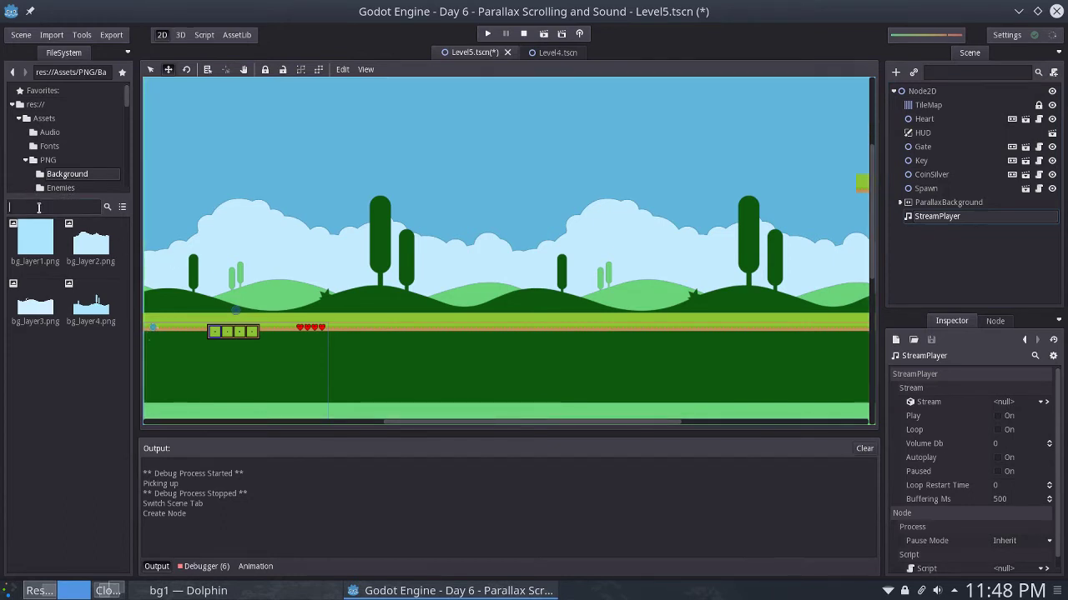
text(game)
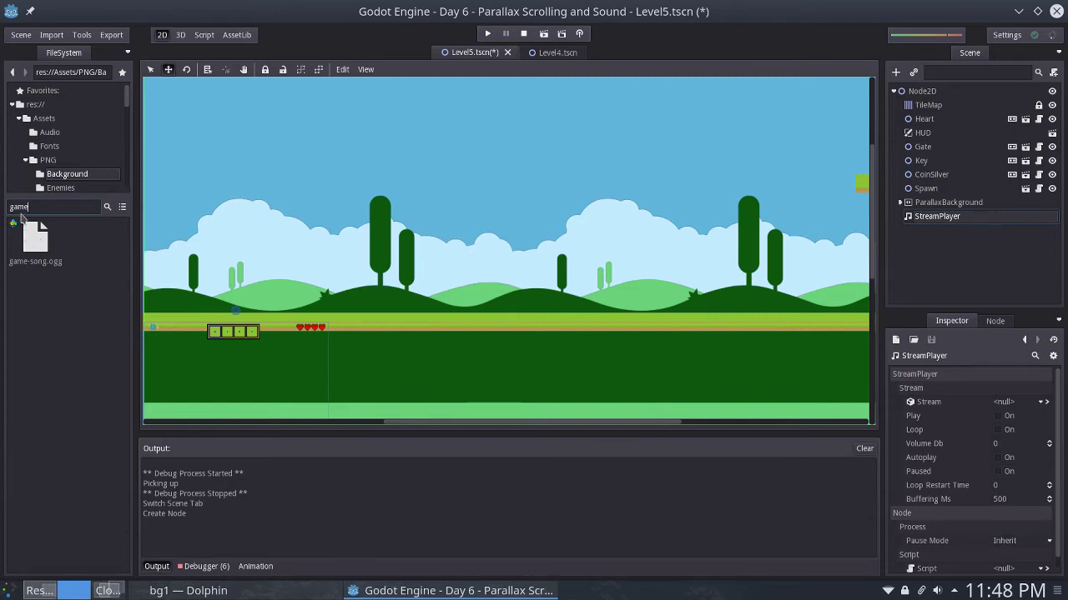
drag(35, 244, 1017, 407)
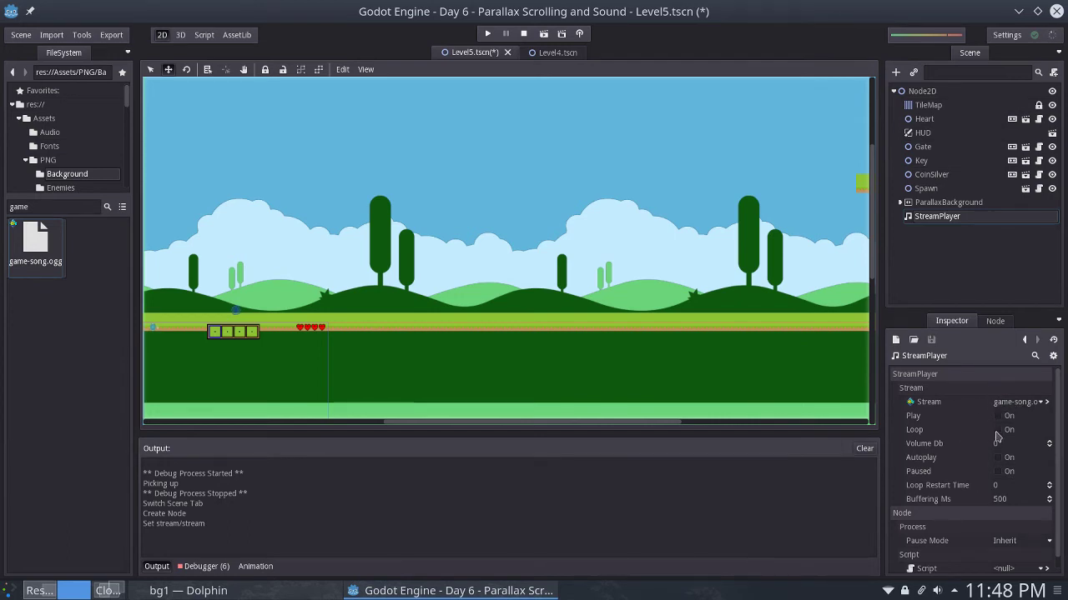
click(999, 430)
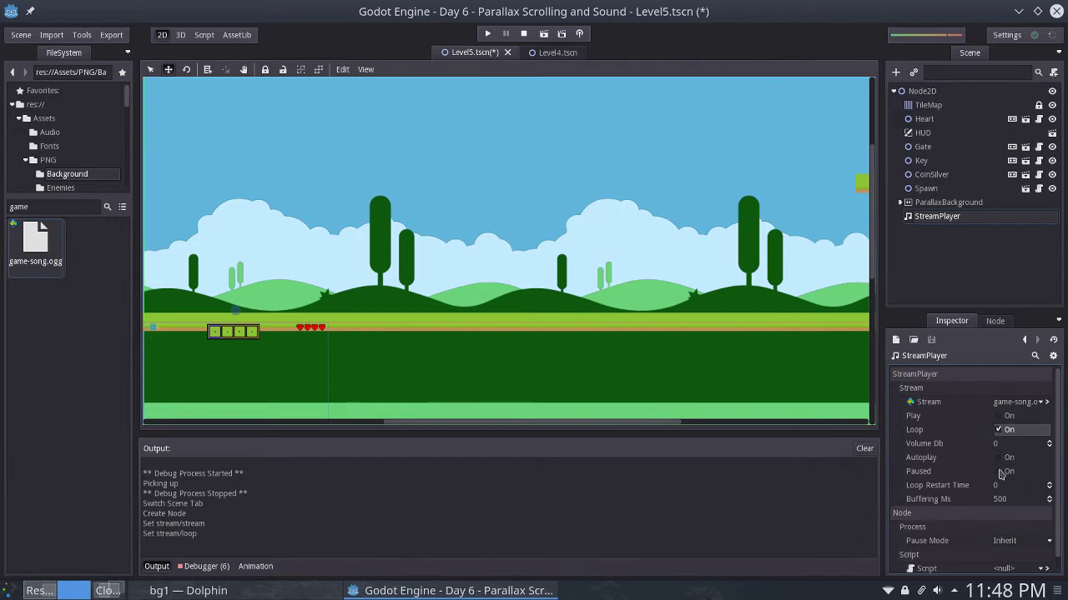
click(998, 458)
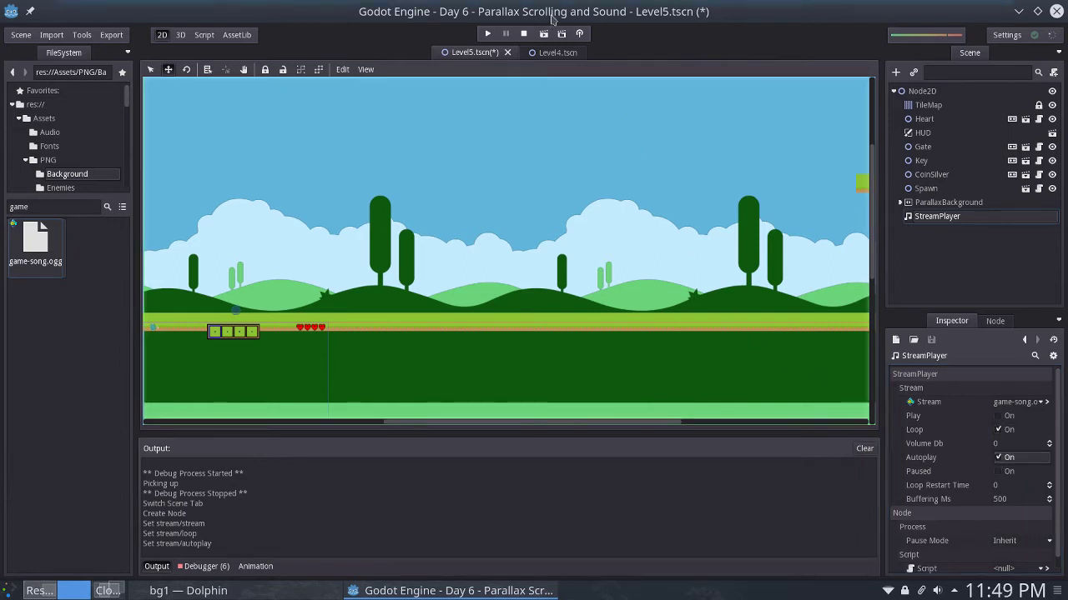
Play Level5, walk right and jump a few times to hear the music, then stop.
click(543, 35)
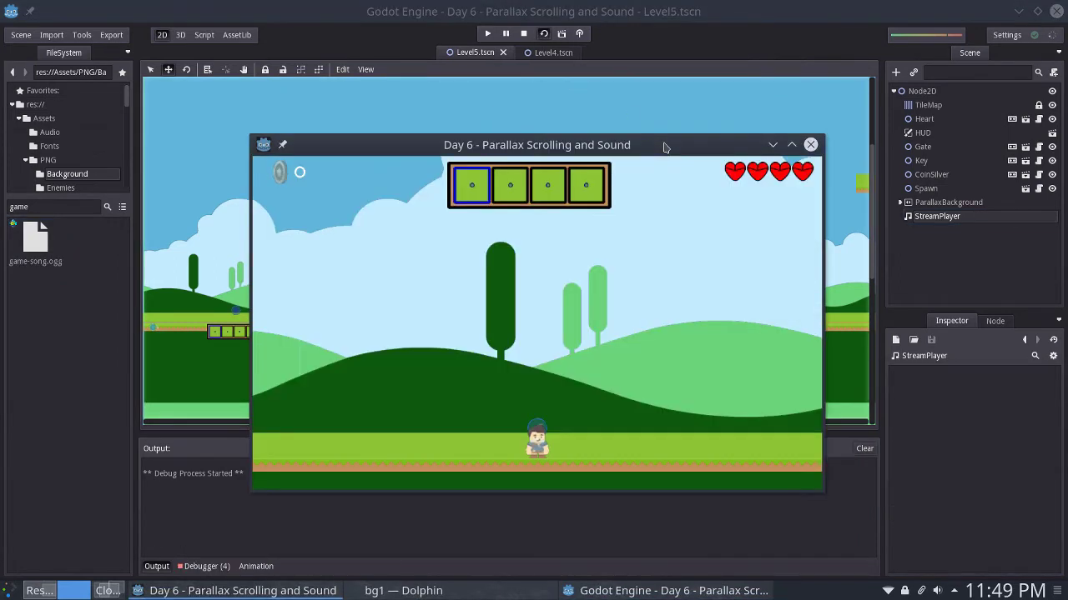
key(Right)
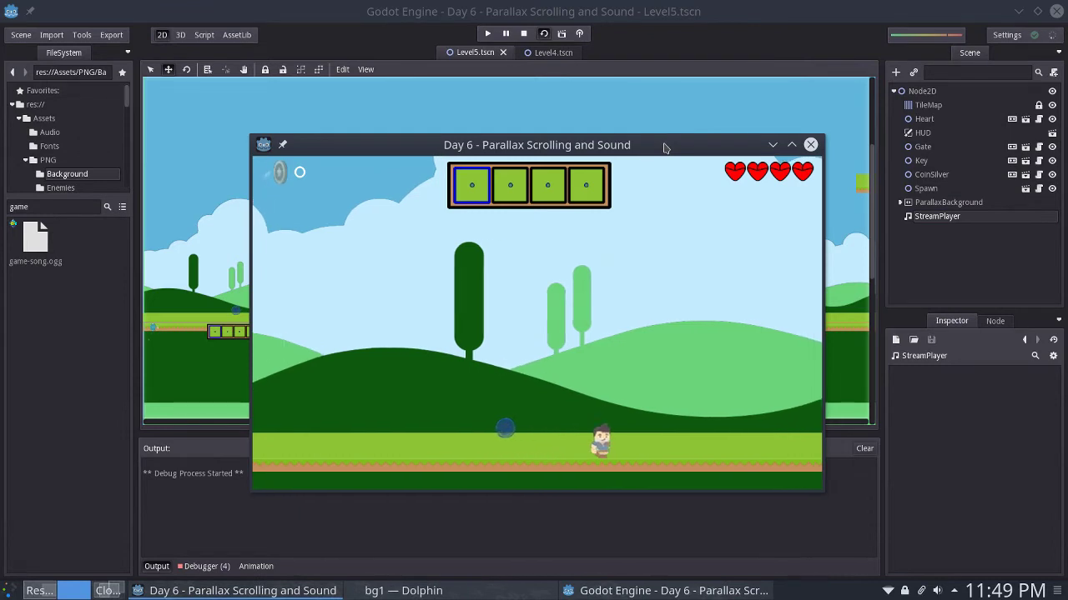
key(Right)
key(Up)
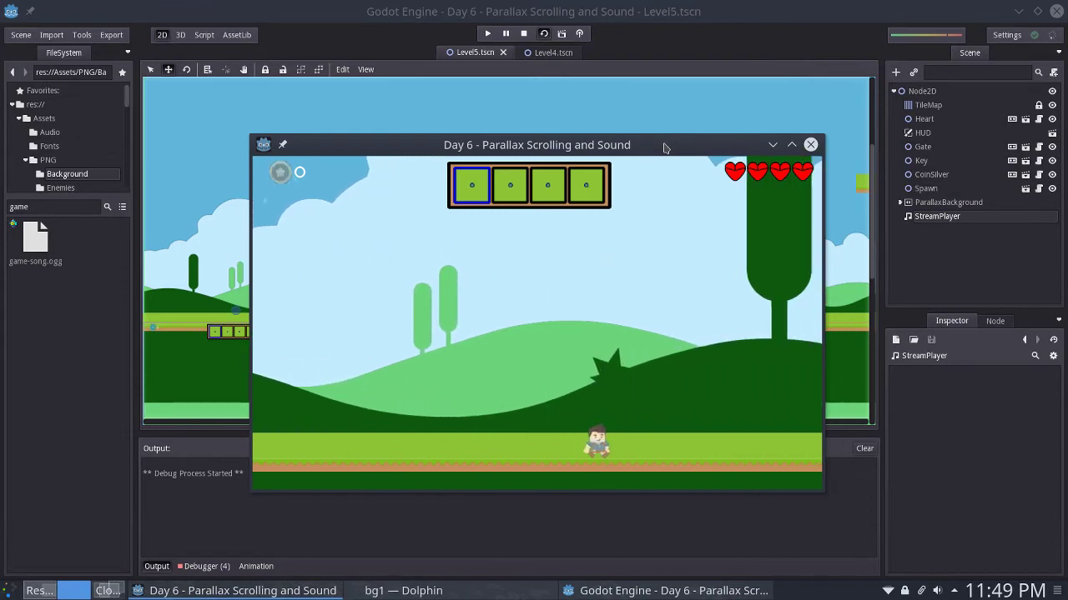
key(Up)
key(Right)
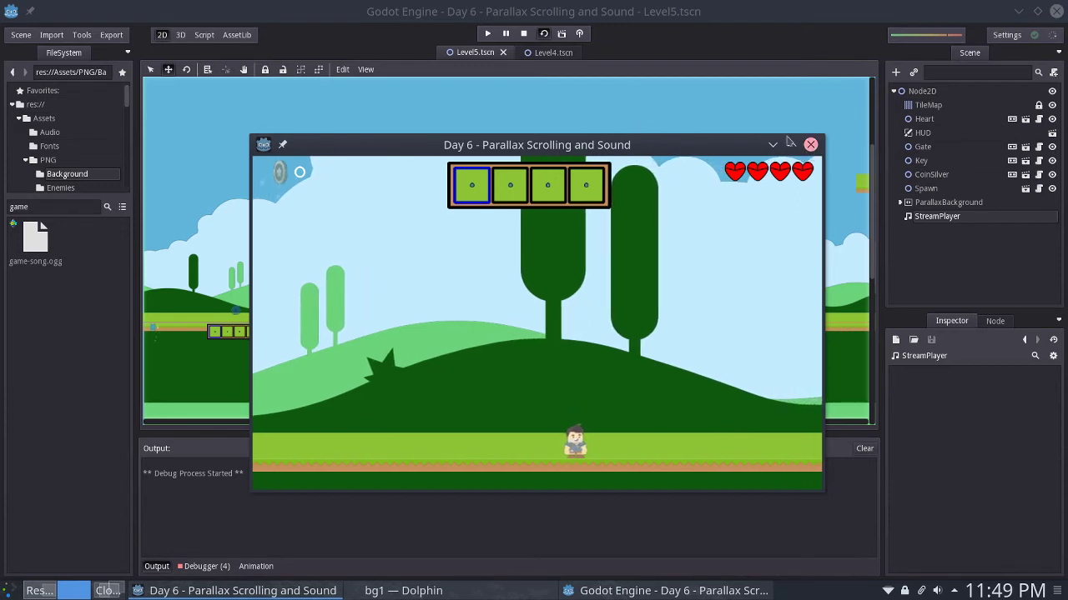
click(523, 35)
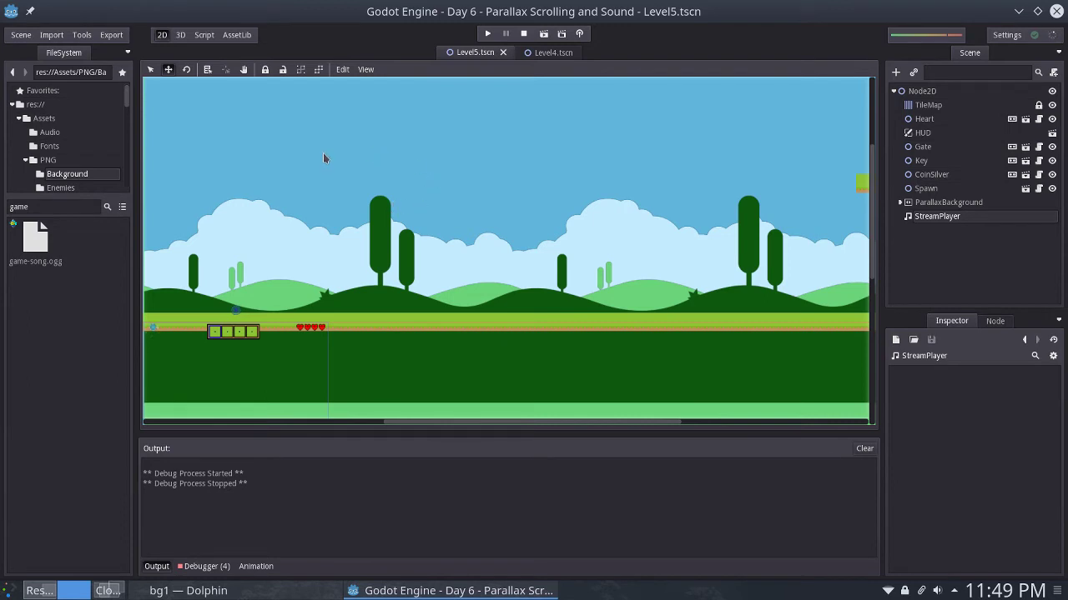
Filter files for 'Player', open PlayerCharacter_Adventurer.tscn, glance at its script, then return to 2D.
double_click(50, 210)
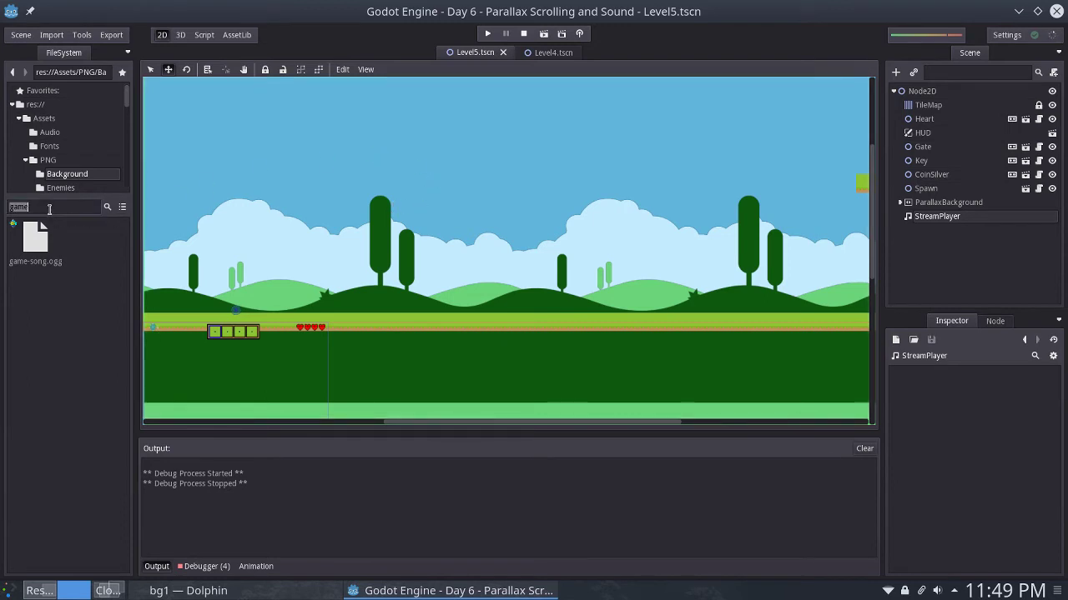
text(Player)
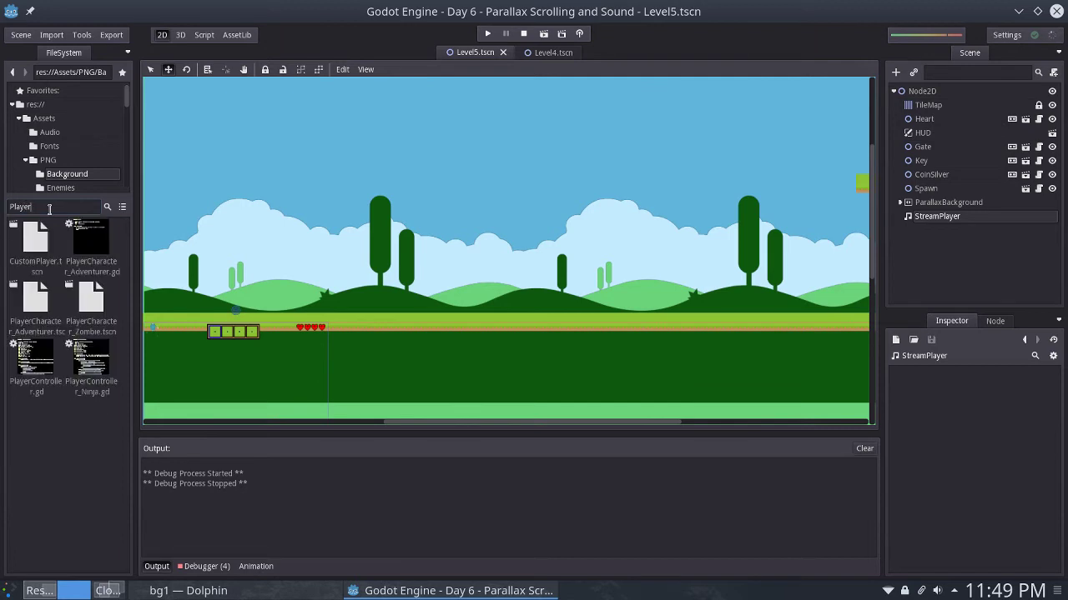
double_click(36, 300)
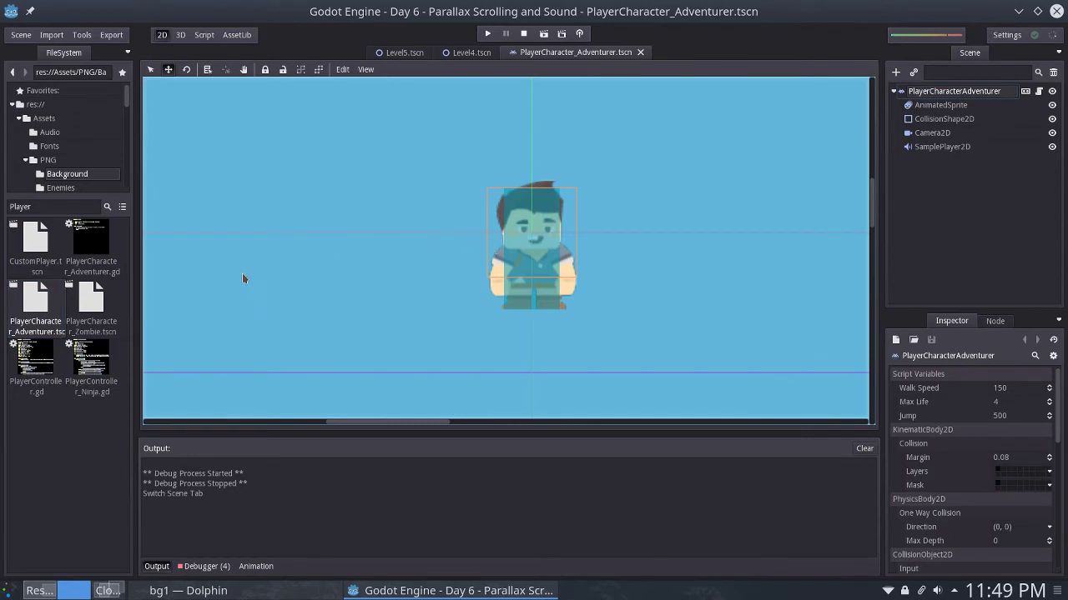
click(1039, 91)
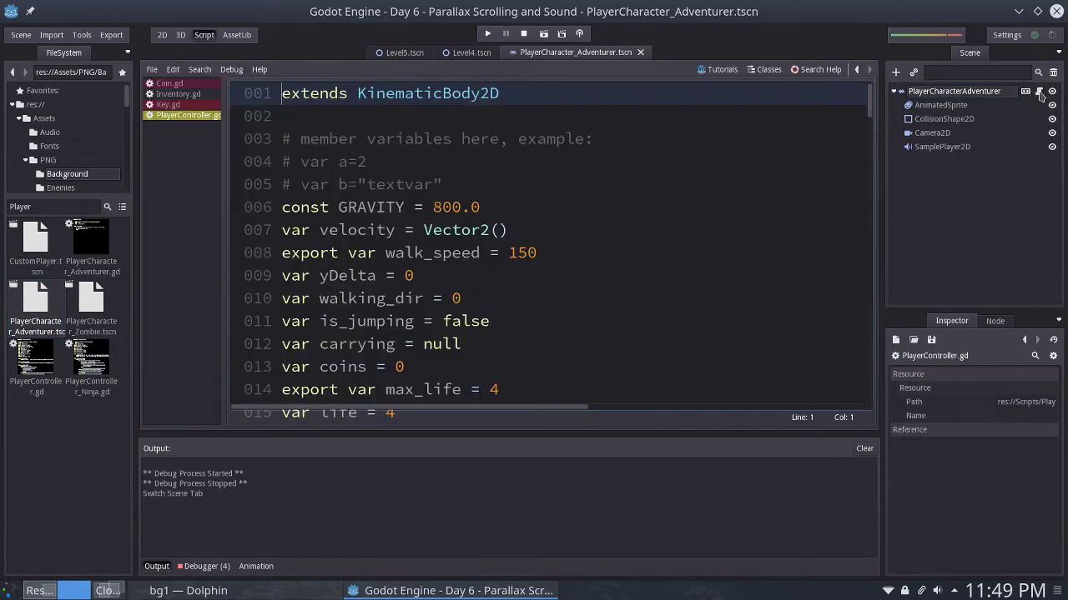
click(163, 35)
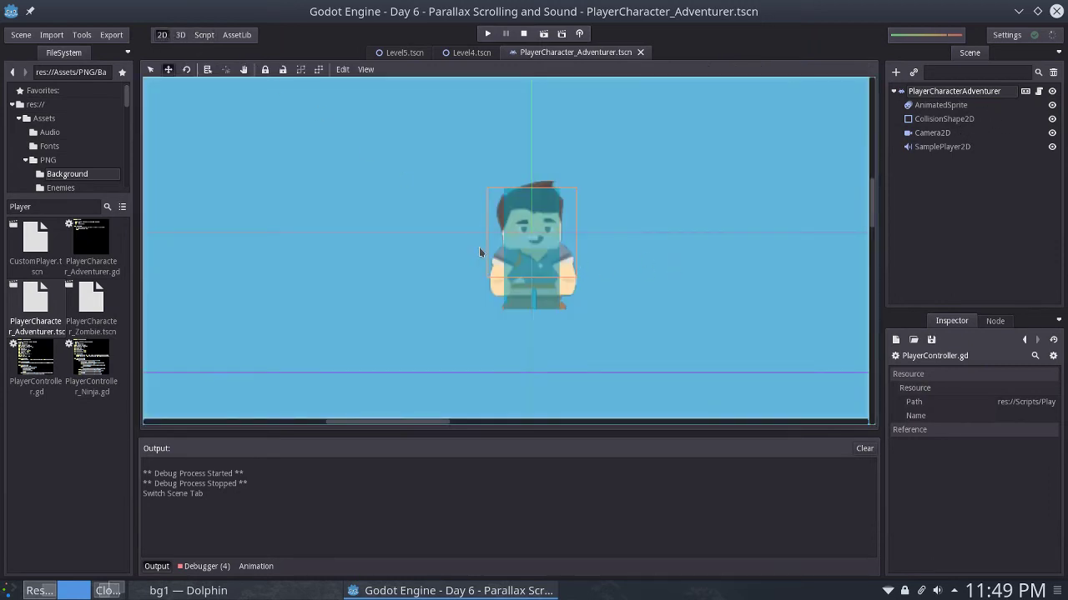
Select SamplePlayer2D and choose Edit on its Samples resource to open the library.
click(971, 149)
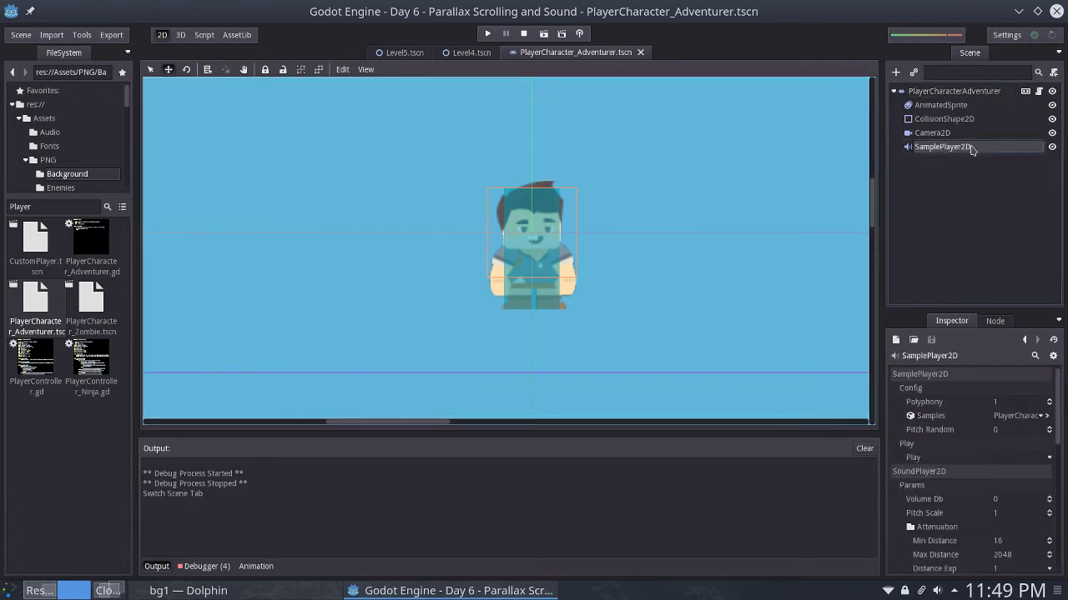
click(1041, 417)
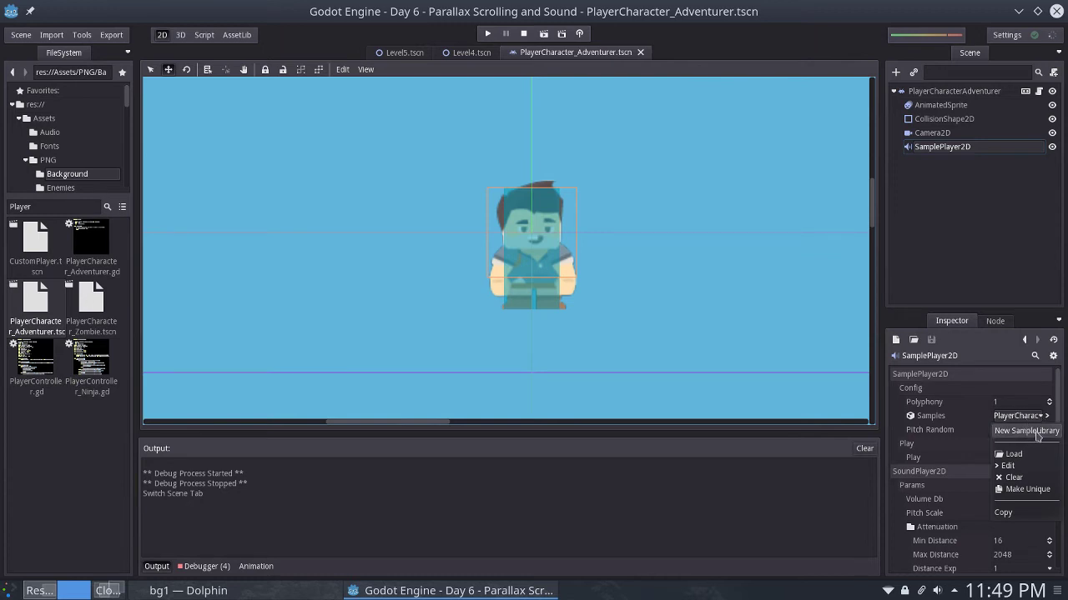
click(1047, 418)
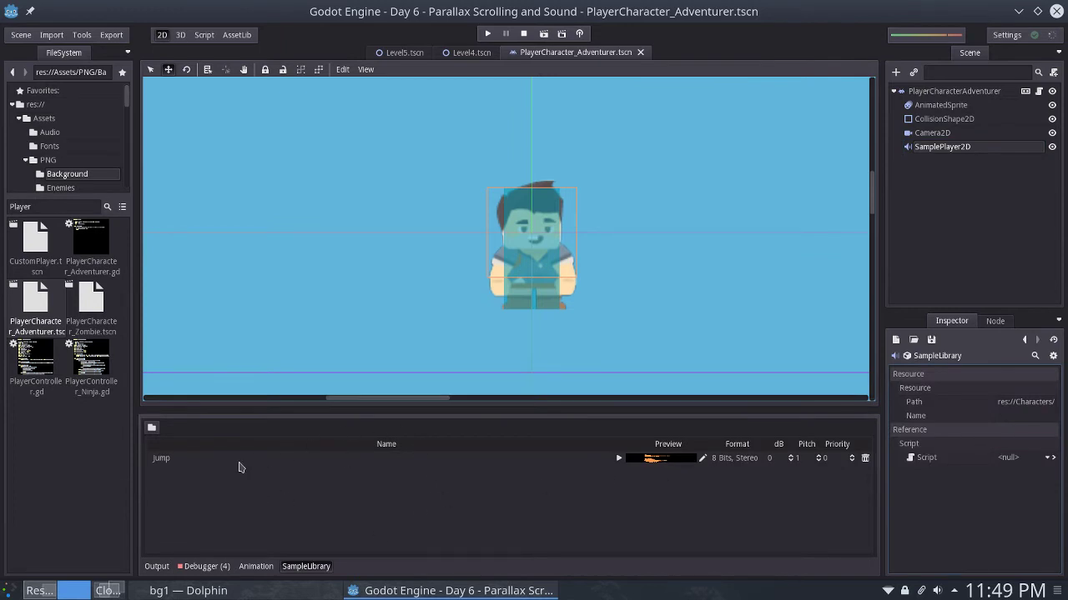
Change the FileSystem filter to 'ju' to list the jump assets.
double_click(50, 209)
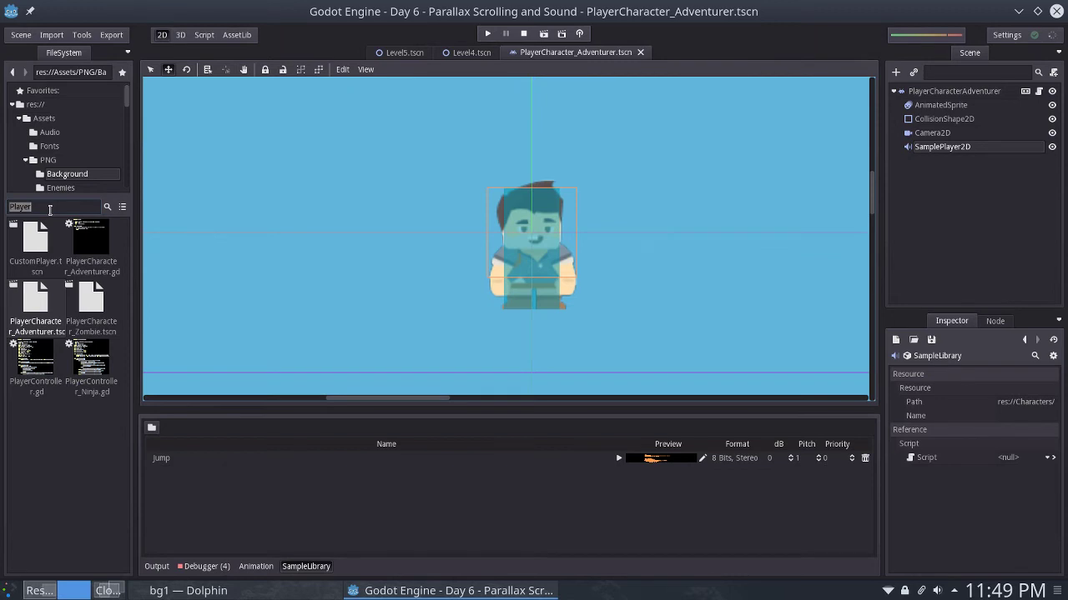
text(jump)
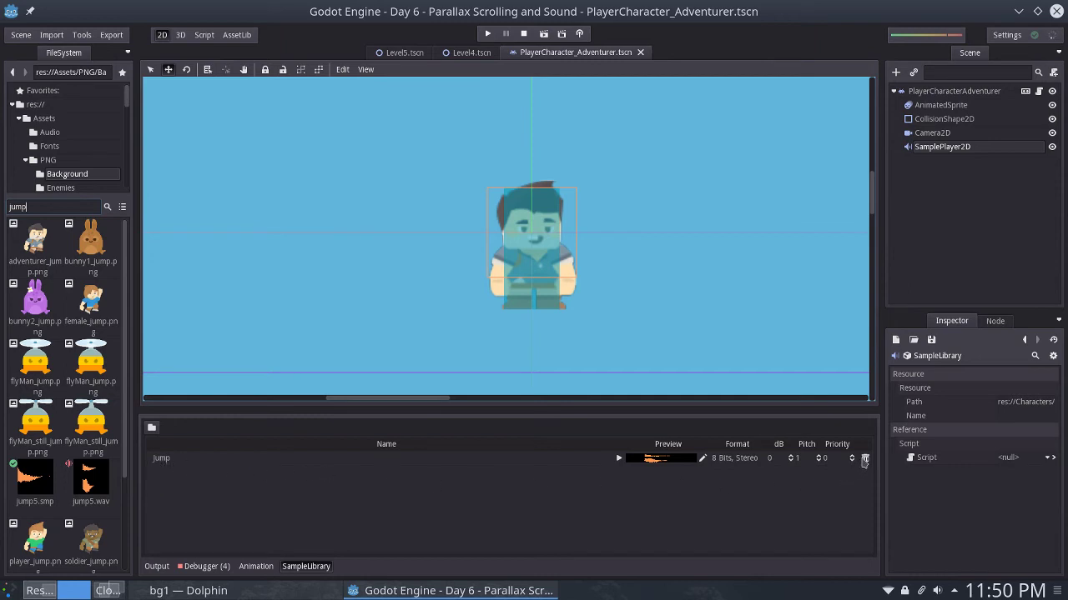
Replace the old Jump sample with jump5.smp, preview it and rename it to Jump.
click(865, 464)
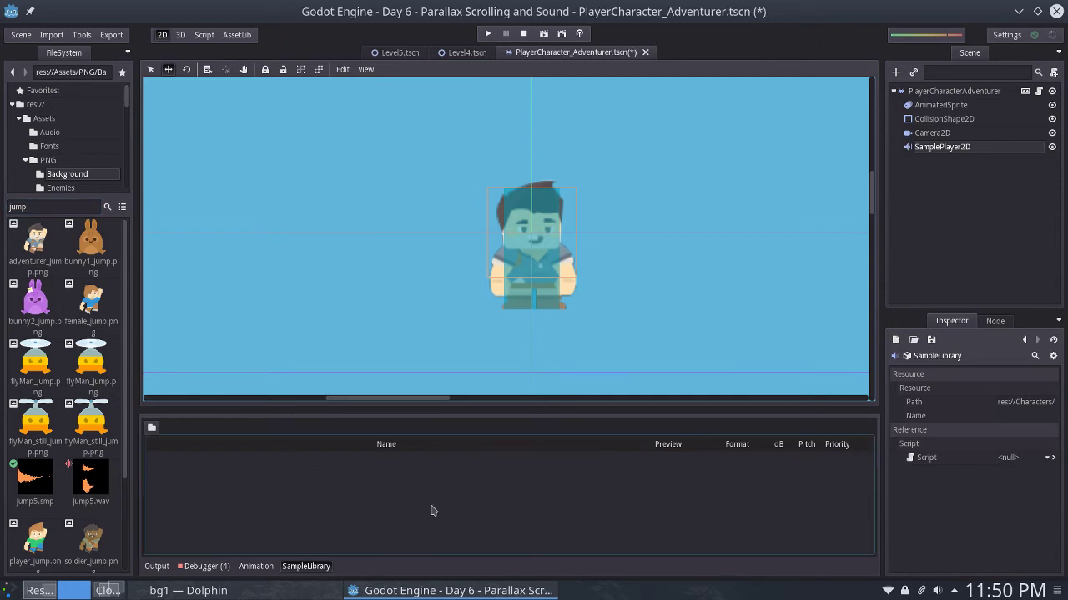
drag(43, 492, 227, 487)
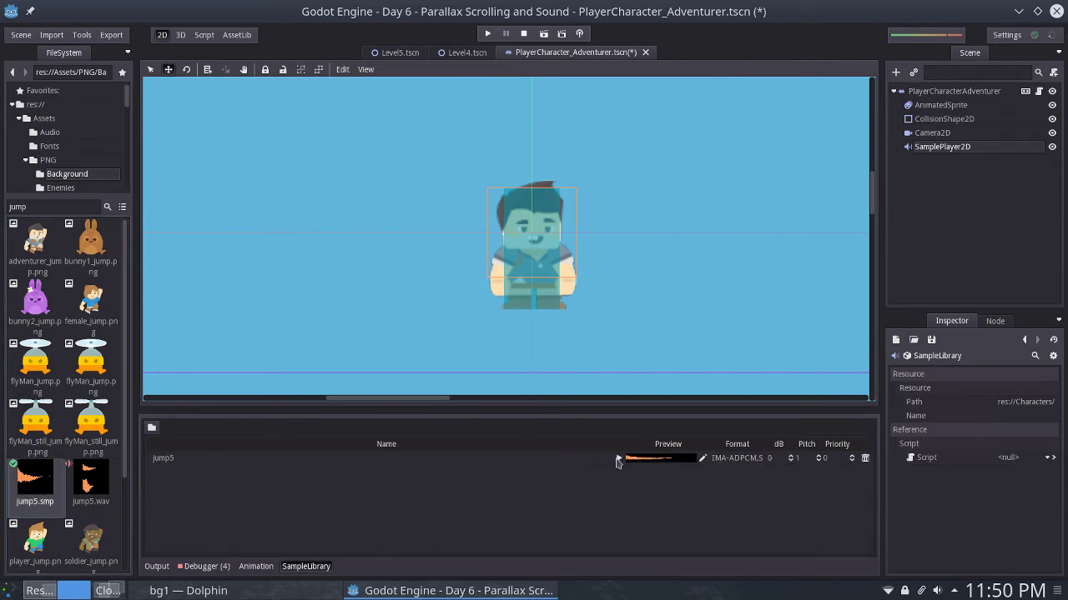
click(618, 458)
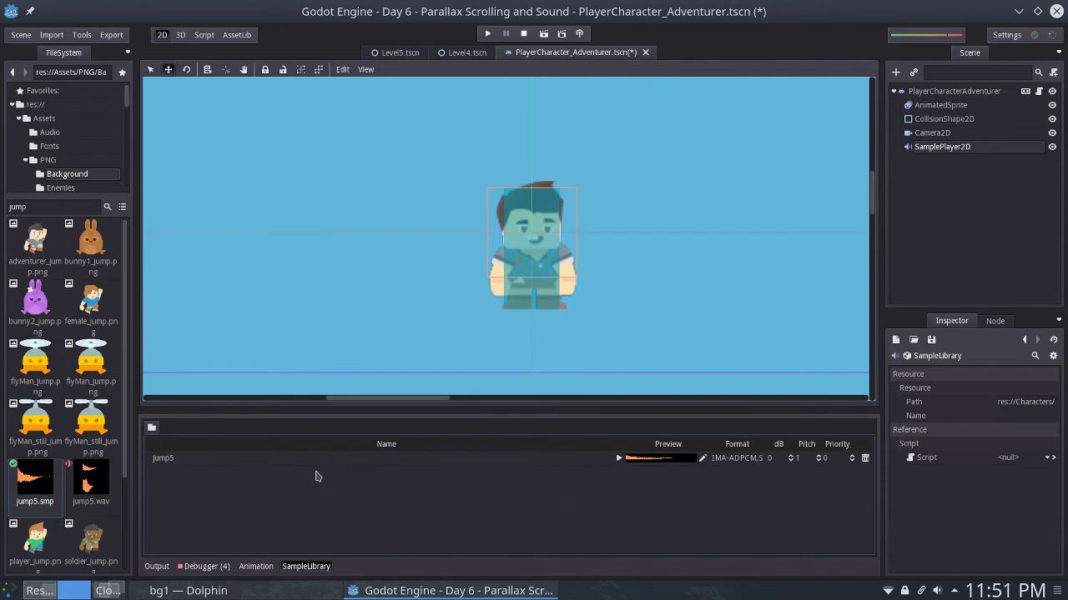
double_click(171, 460)
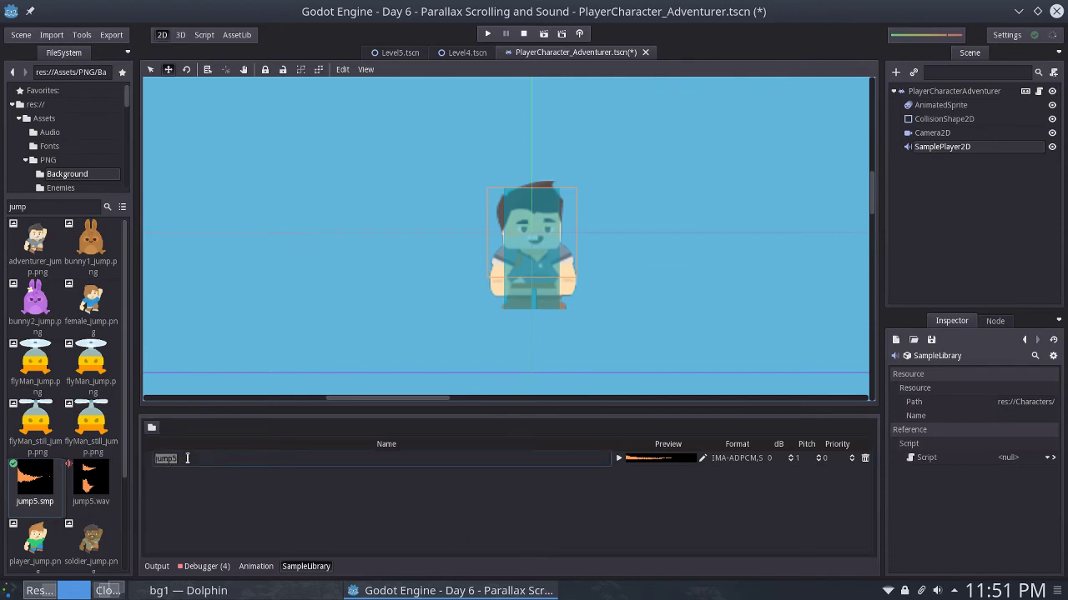
key(BackSpace)
key(Return)
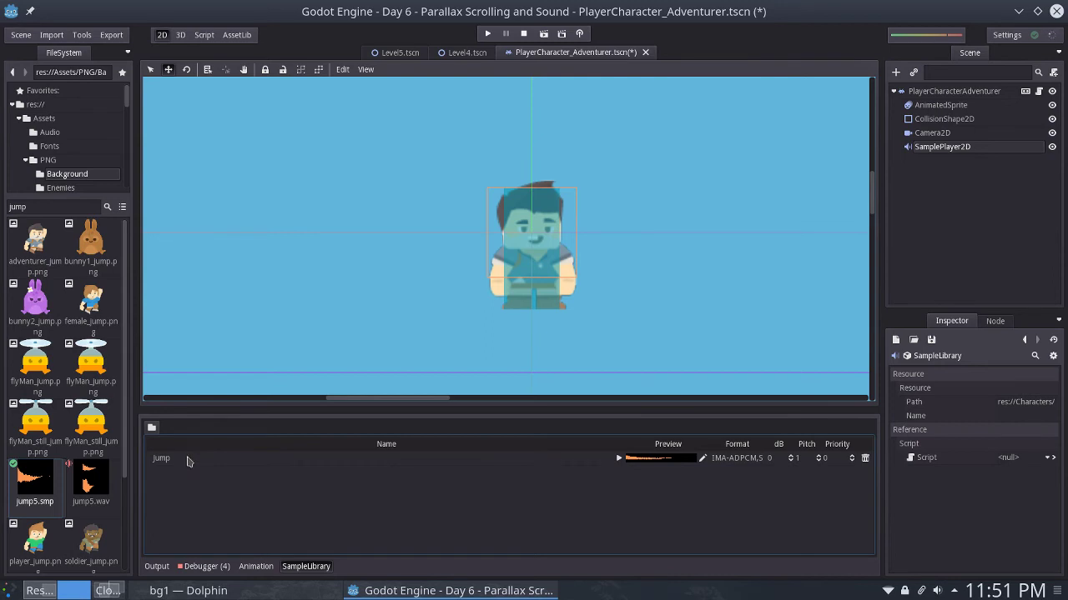
click(940, 106)
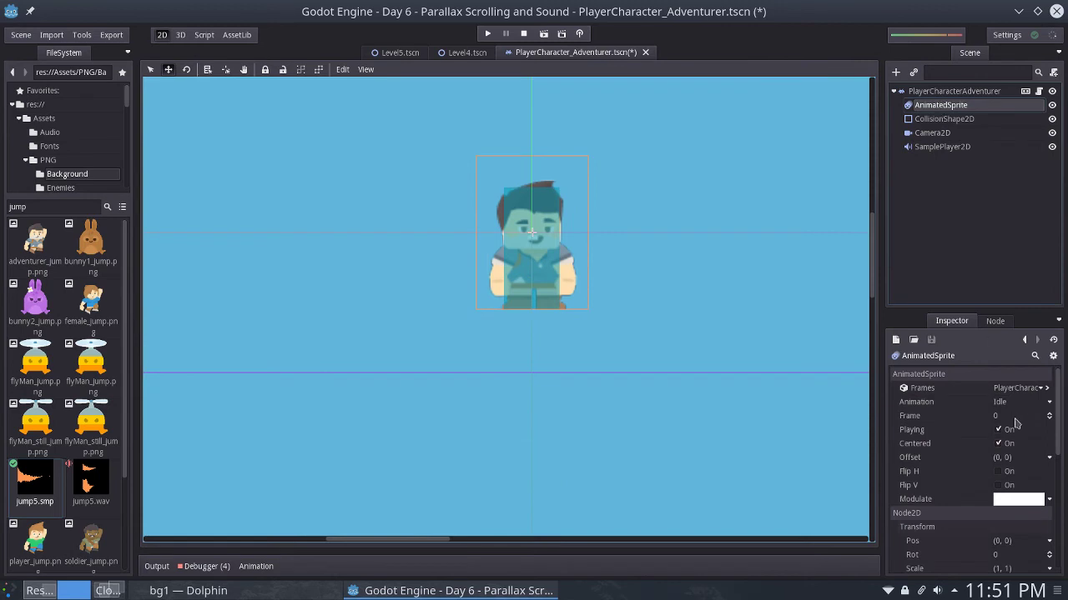
click(1048, 389)
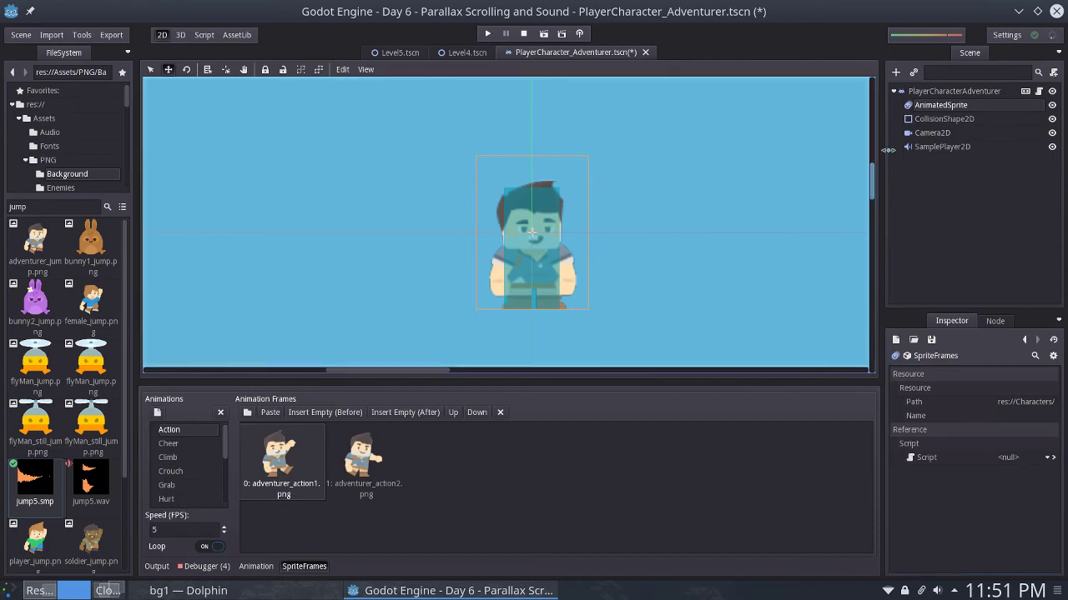
click(938, 146)
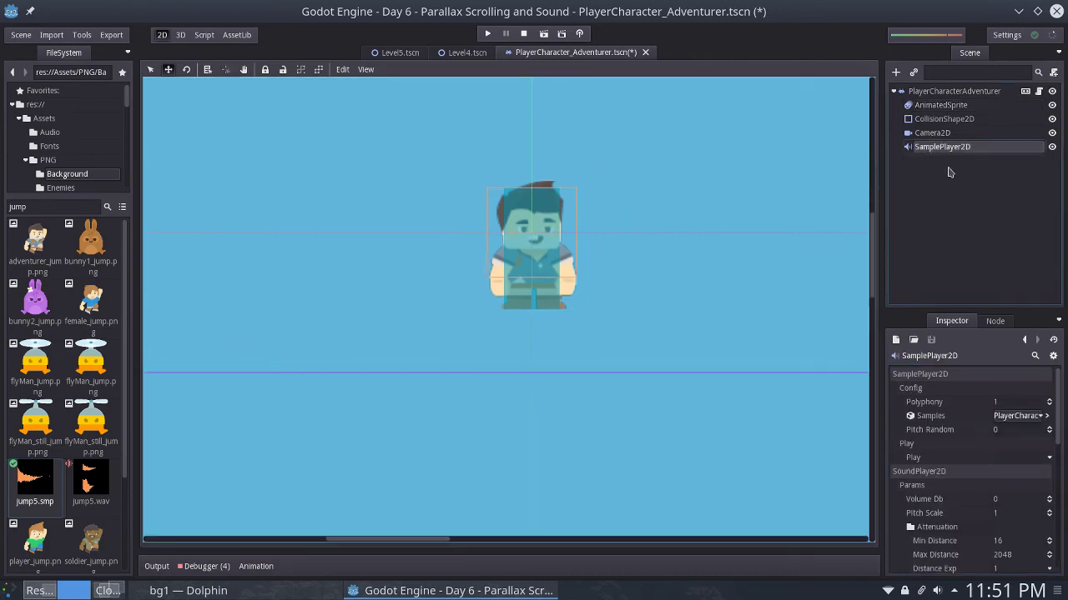
click(1049, 417)
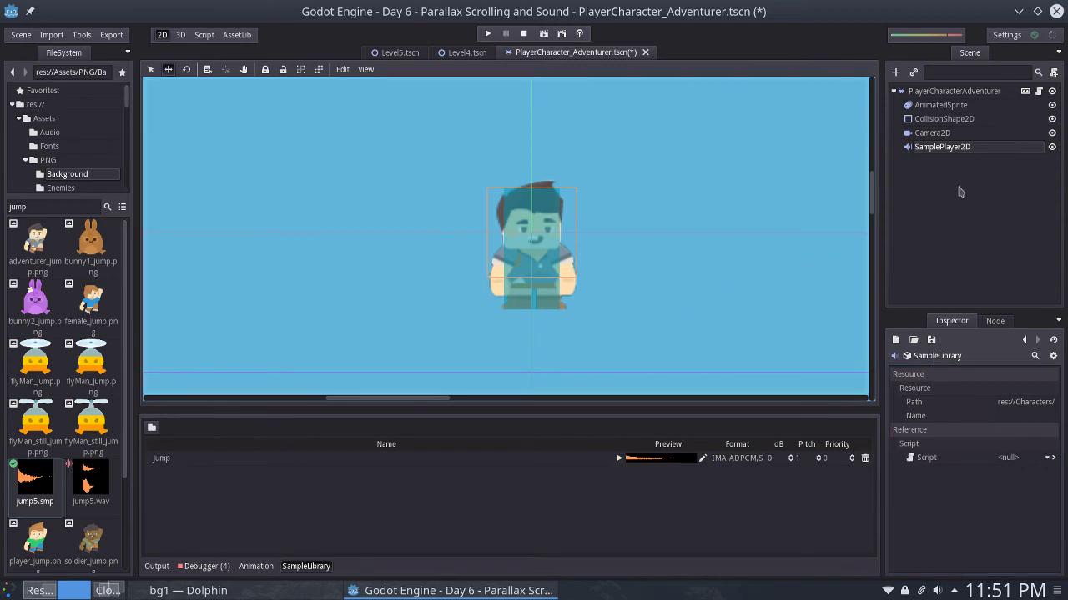
Open PlayerController.gd and scroll down to the jump code.
click(1039, 92)
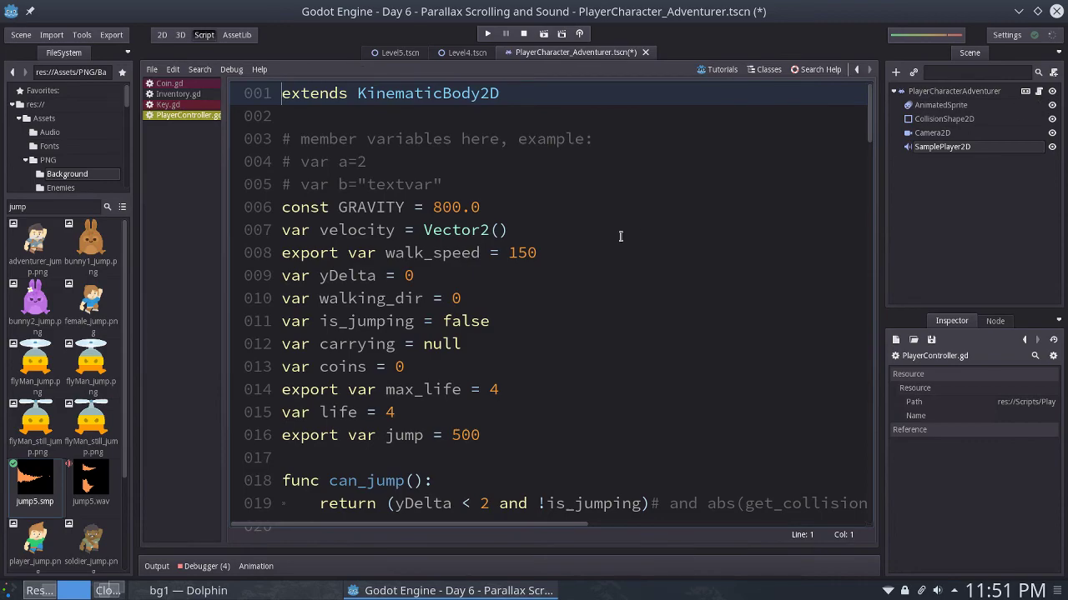
scroll(620, 237, down, 2)
scroll(621, 237, down, 20)
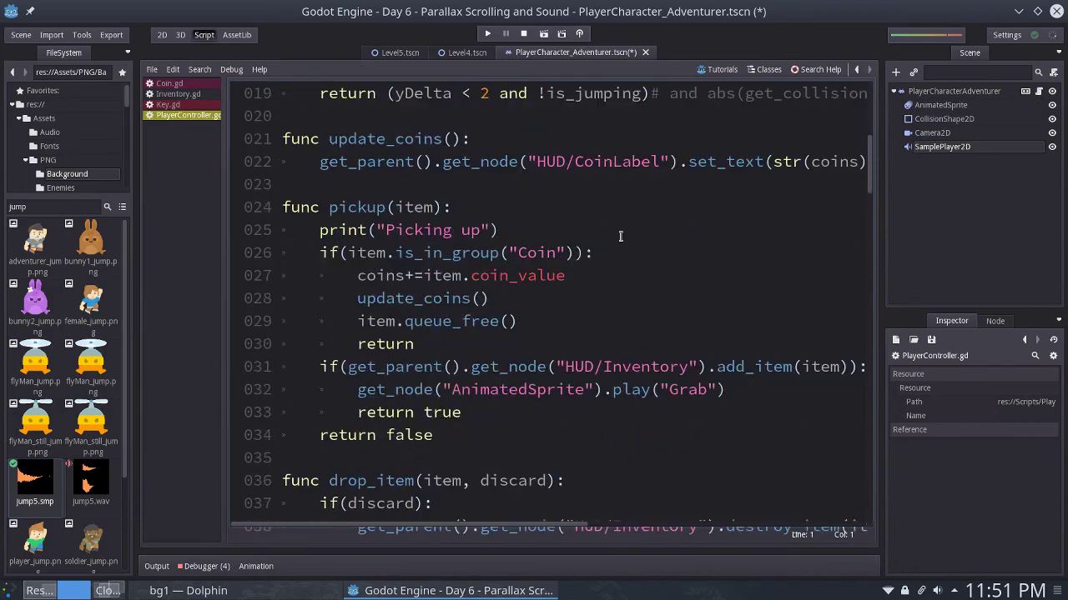
scroll(621, 237, down, 2)
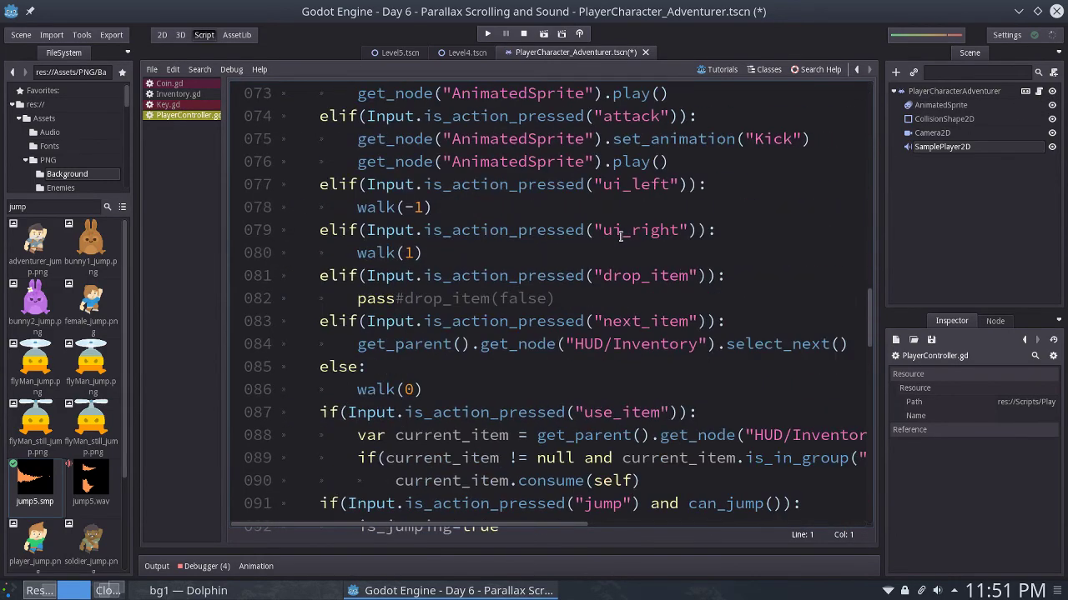
scroll(598, 355, down, 3)
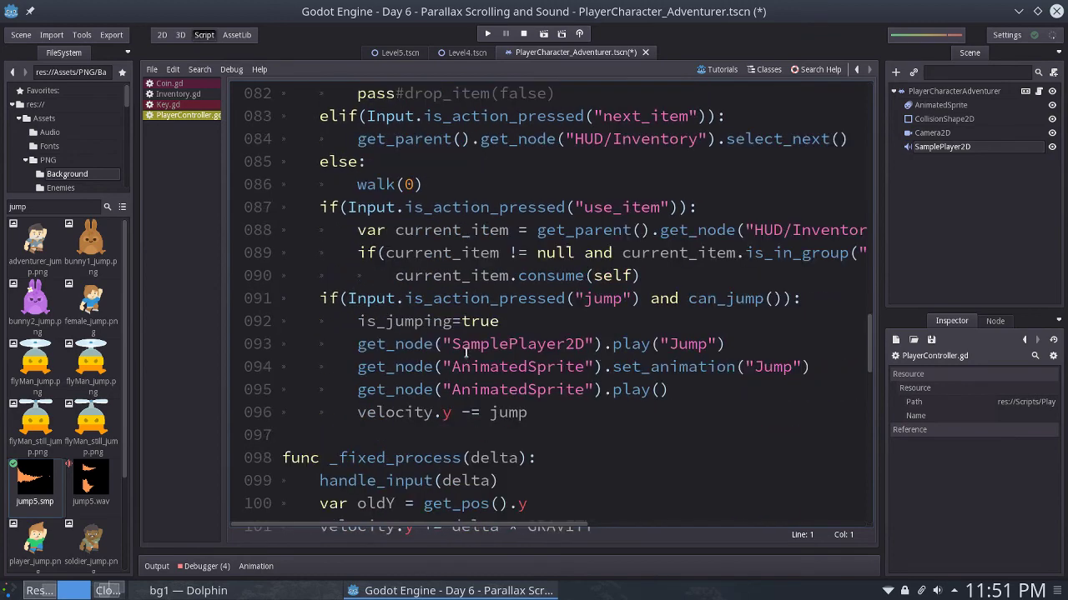
Highlight is_jumping=true, get_node("SamplePlayer2D") and the word Jump on lines 092-093.
click(328, 299)
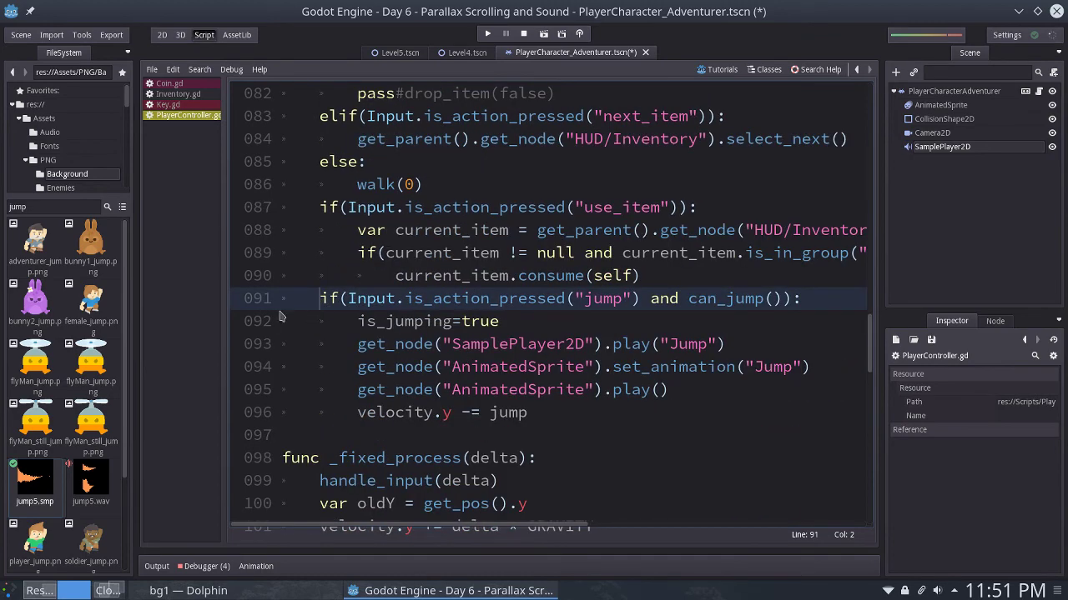
click(543, 413)
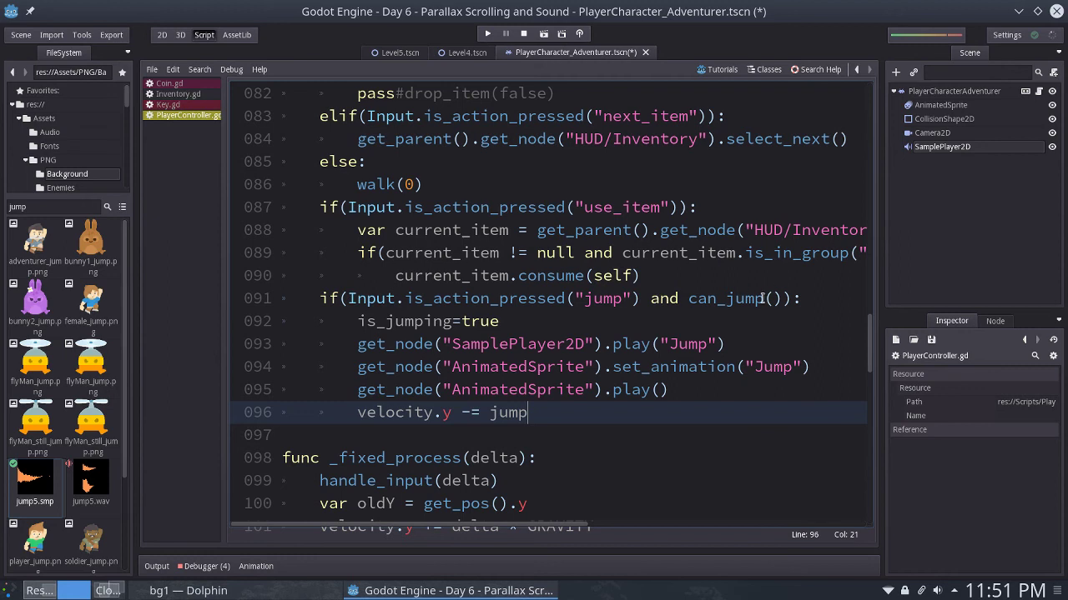
drag(511, 321, 339, 331)
click(729, 352)
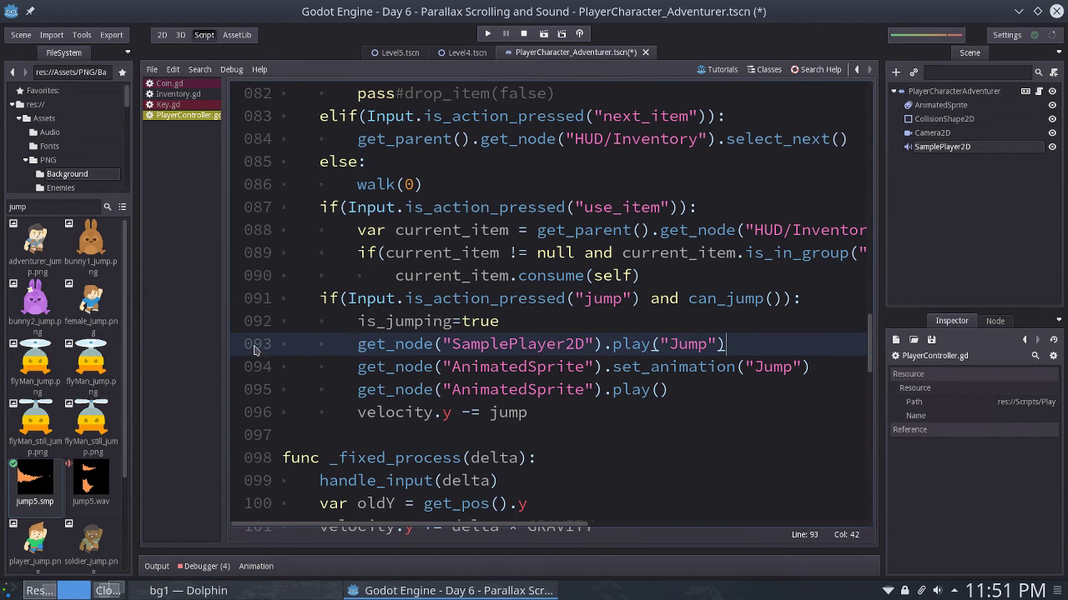
drag(358, 345, 601, 345)
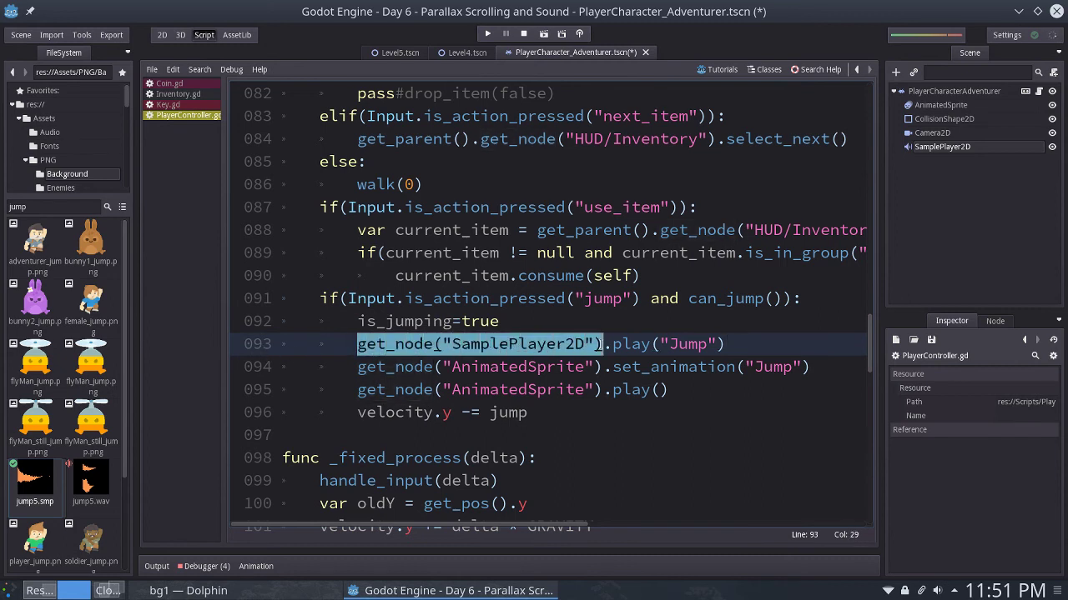
click(647, 348)
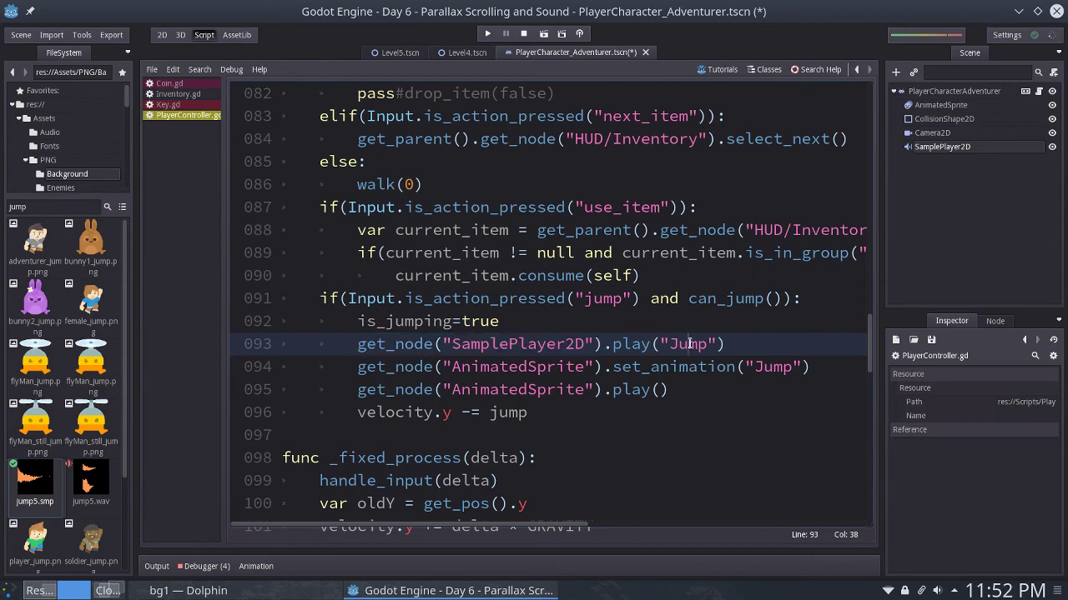
double_click(689, 343)
Confirm SamplePlayer2D's library holds a 'Jump' sample, then highlight the play("Jump") call on line 93.
click(945, 147)
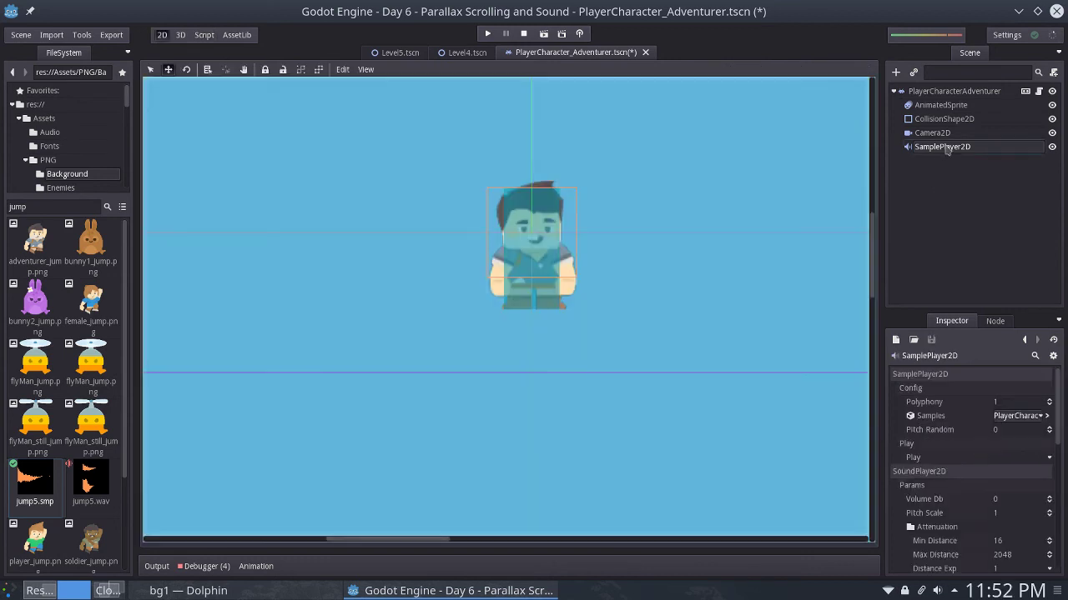
click(1047, 416)
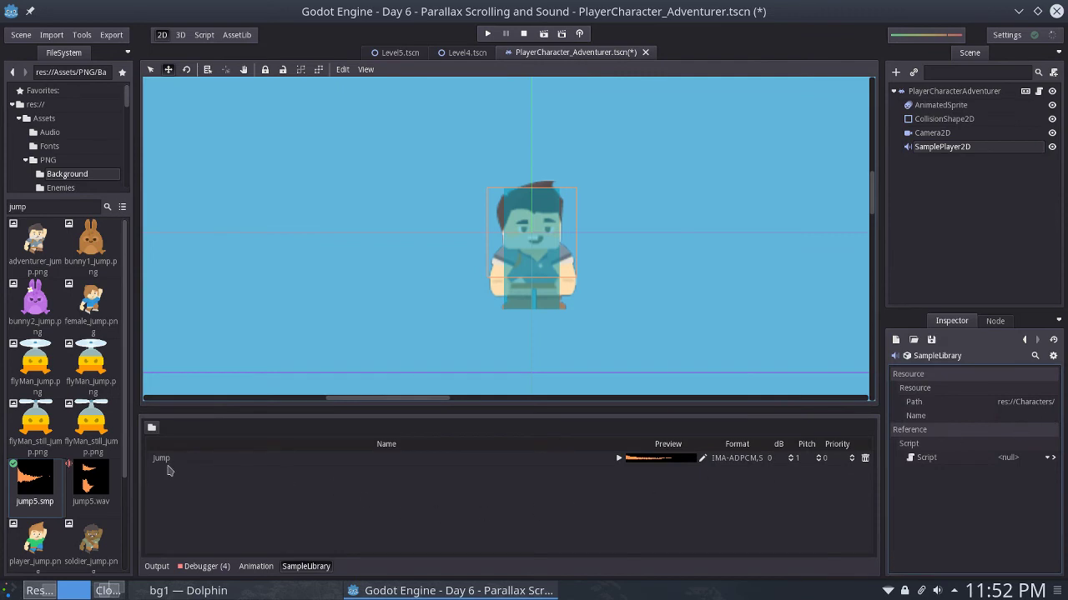
click(1039, 92)
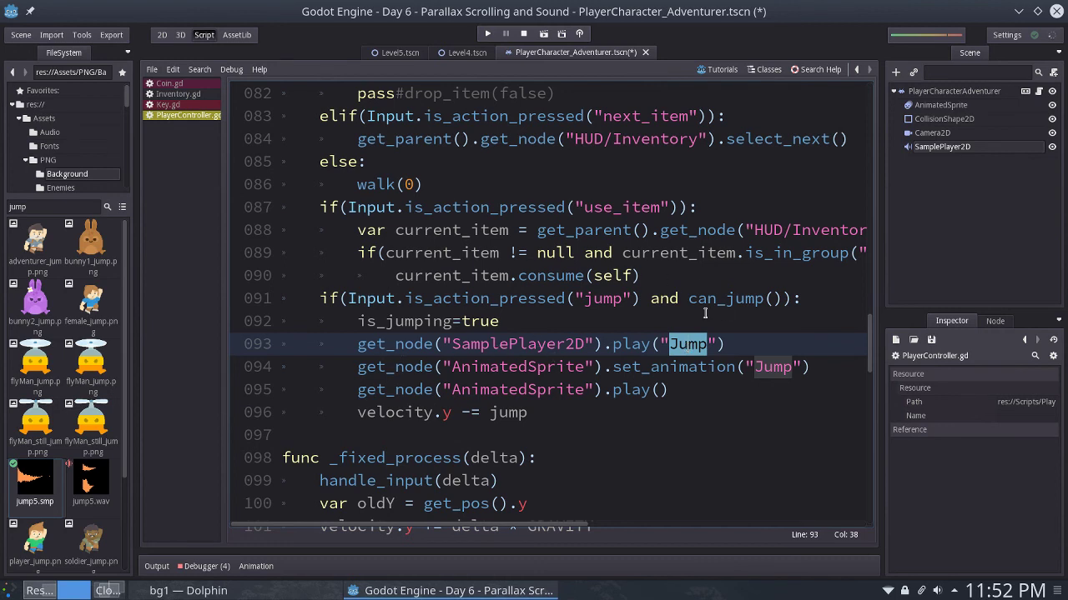
drag(363, 353, 727, 345)
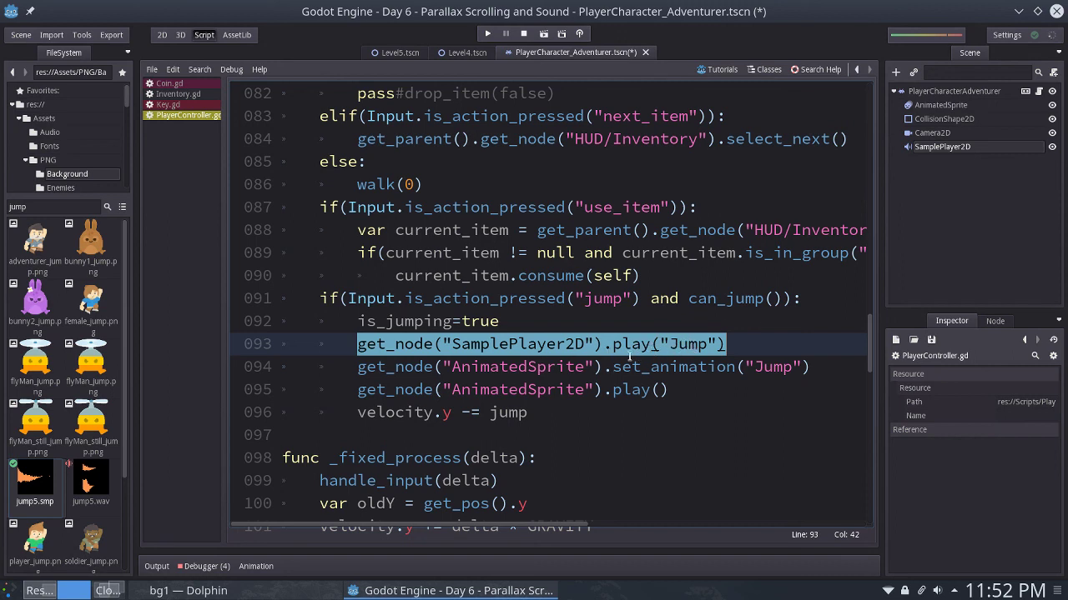
Highlight the damage function's play("Hurt") animation call on line 60 of PlayerController.gd.
scroll(523, 365, up, 16)
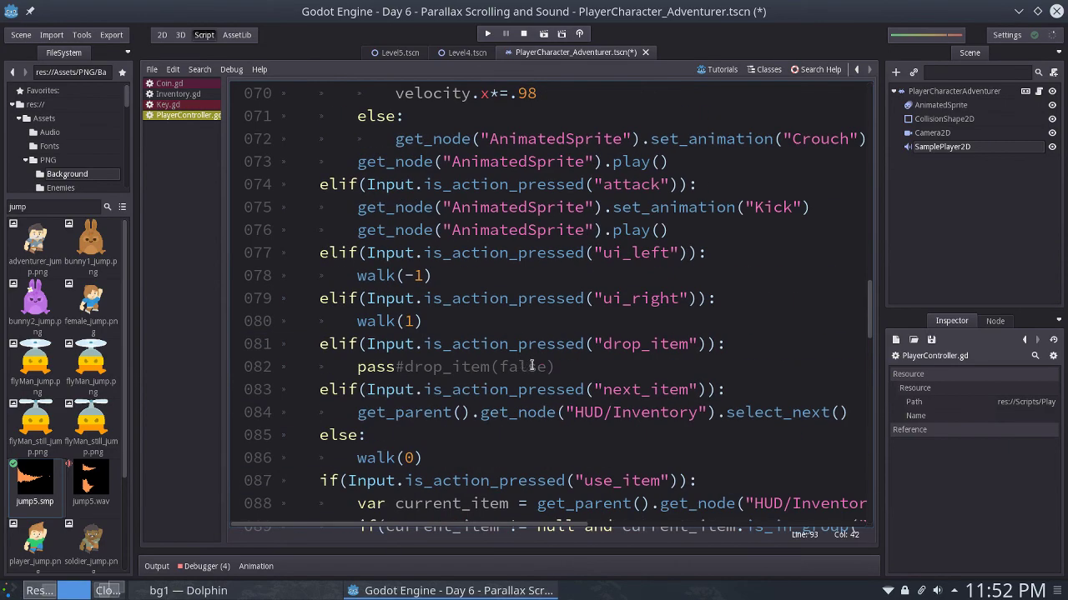
scroll(531, 364, down, 3)
scroll(391, 325, down, 1)
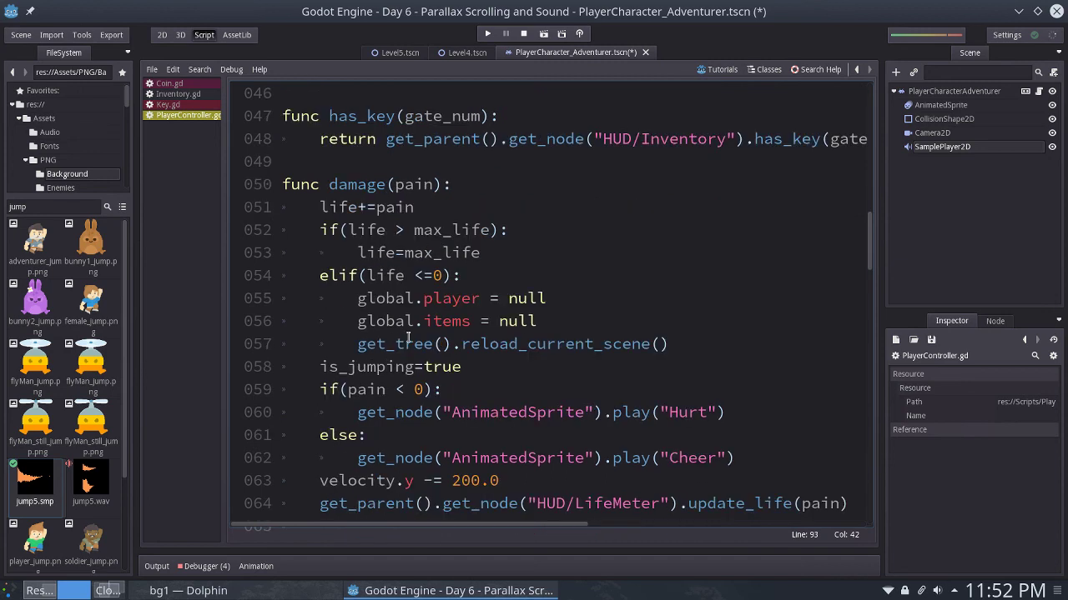
click(611, 413)
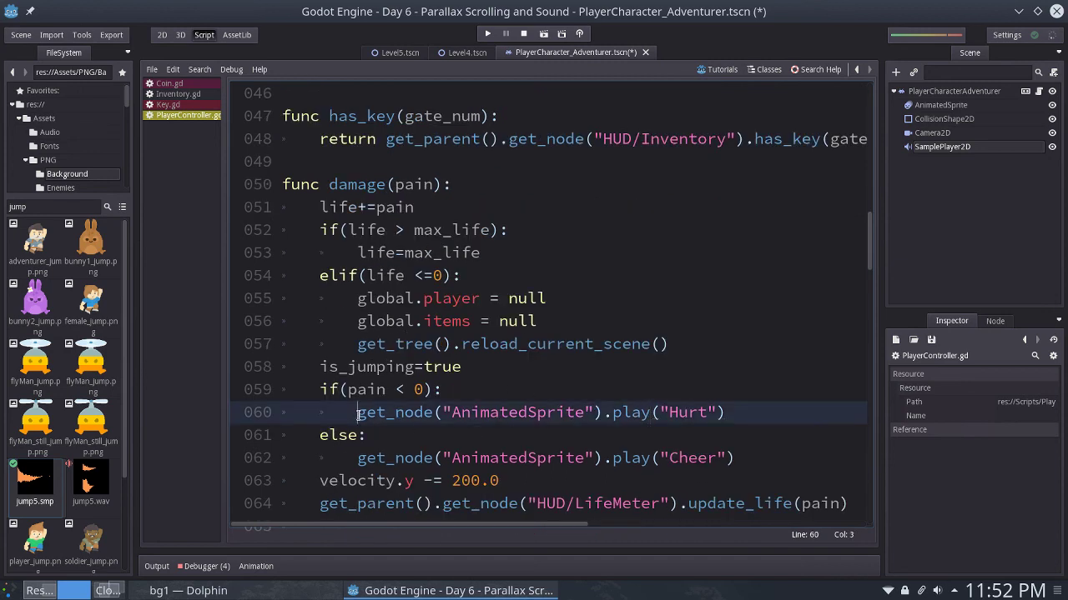
drag(358, 412, 728, 412)
click(731, 412)
scroll(621, 427, down, 2)
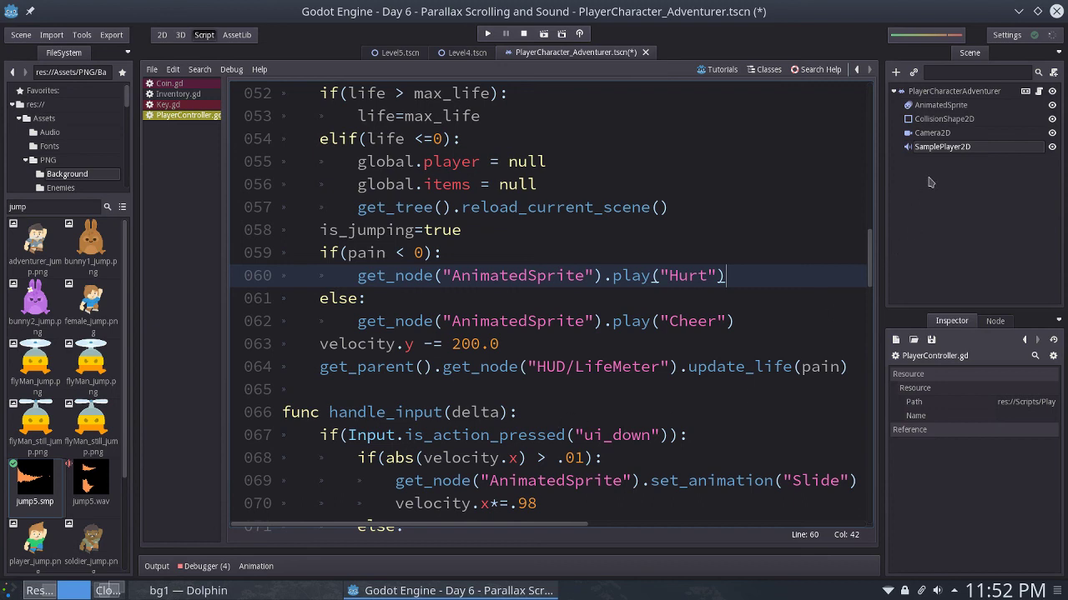
Reselect SamplePlayer2D, then bring the Level5.tscn scene back into view.
click(914, 148)
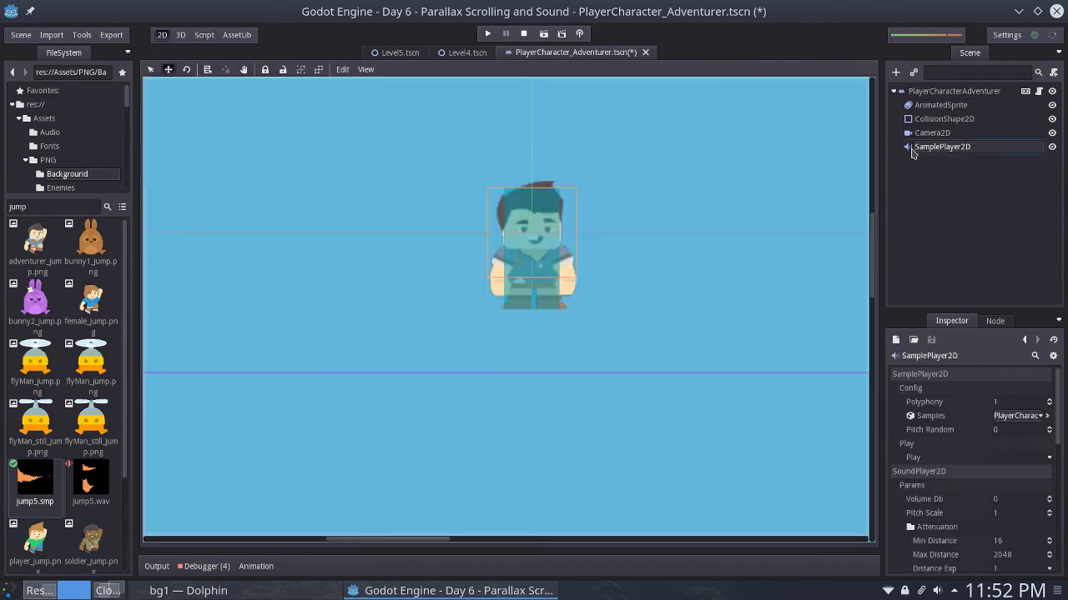
click(382, 52)
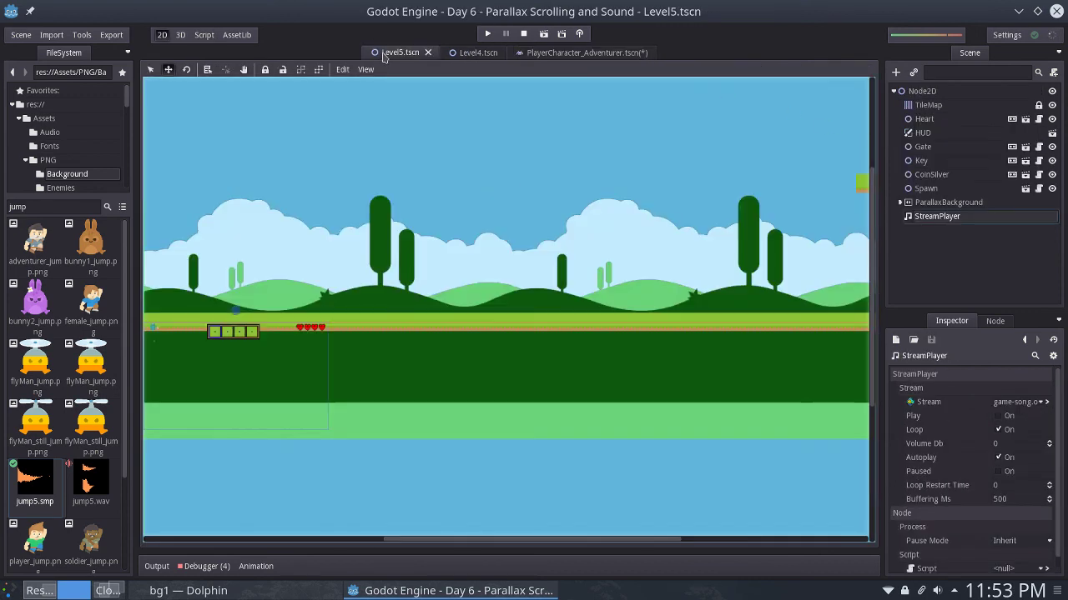